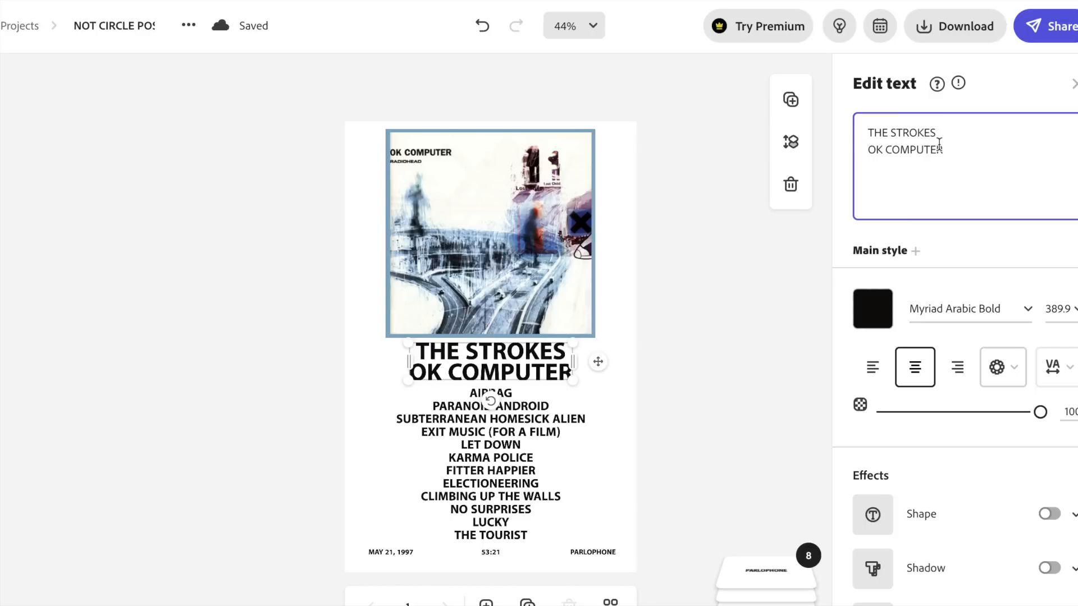
Replace the album title OK COMPUTER under THE STROKES in the poster heading with IS THIS IT.
left_click_drag(952, 147, 866, 149)
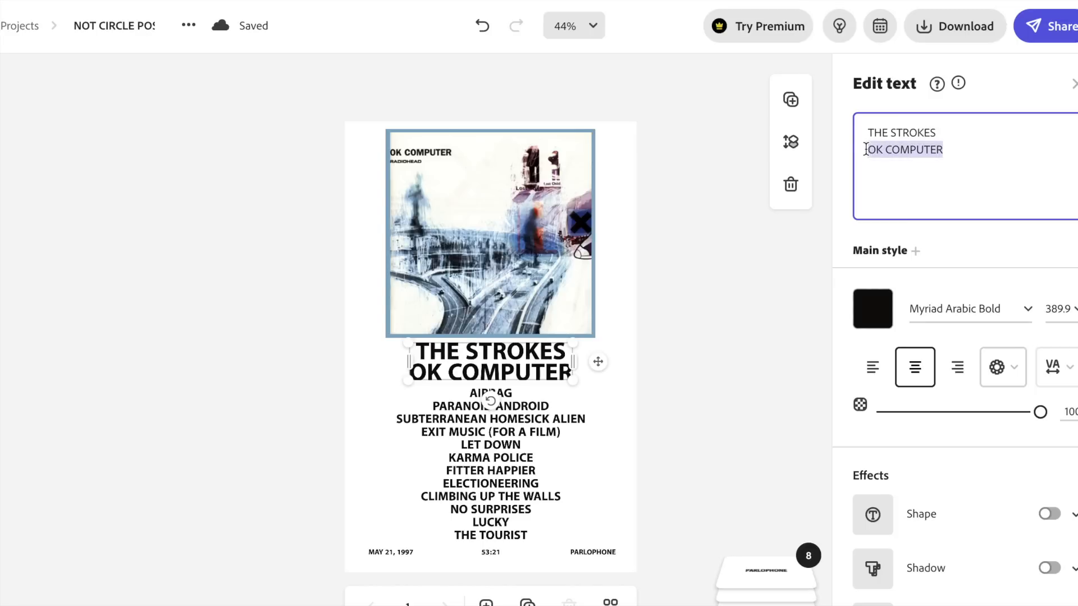
type("IS THIS IT")
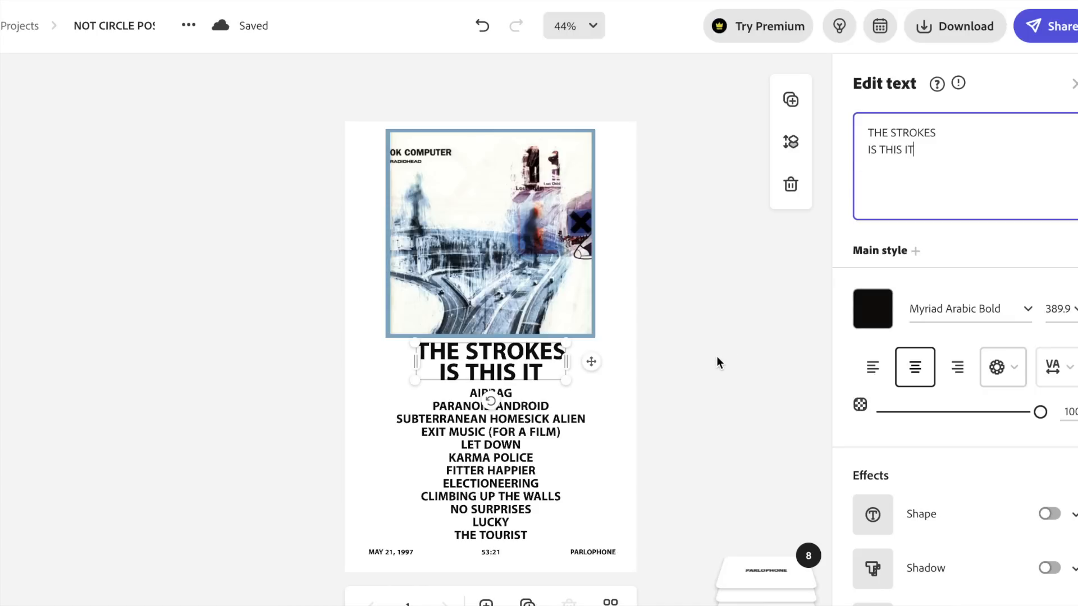
left_click(692, 338)
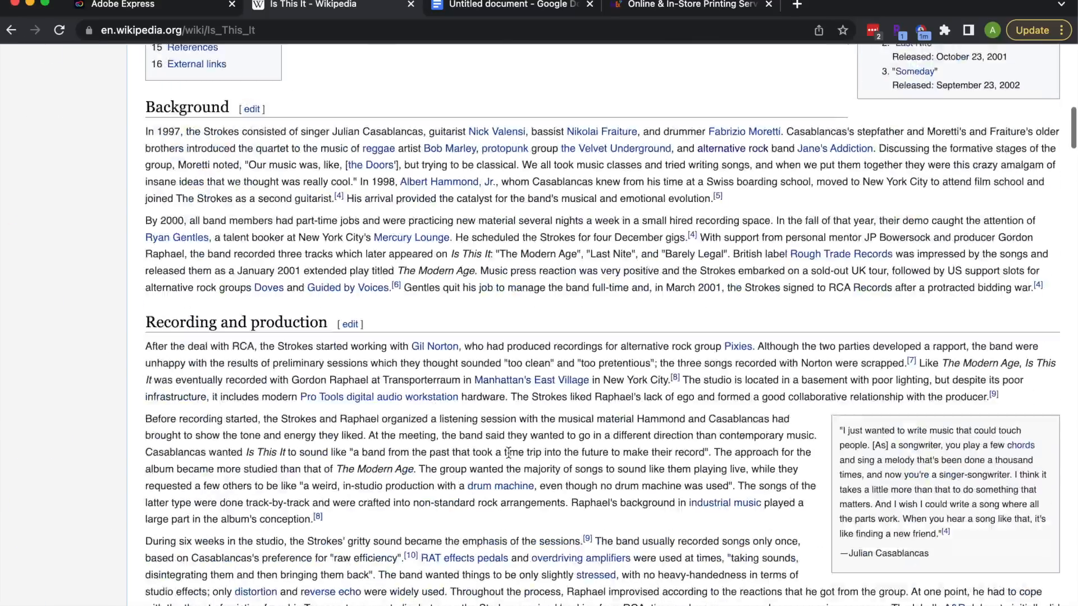
Copy the first track title, "Is This It", from the Wikipedia track listing into the browser's emptied address bar.
scroll(505, 449, "down", 15)
left_click_drag(221, 341, 184, 341)
key("super+c")
left_click(278, 32)
type("is this it")
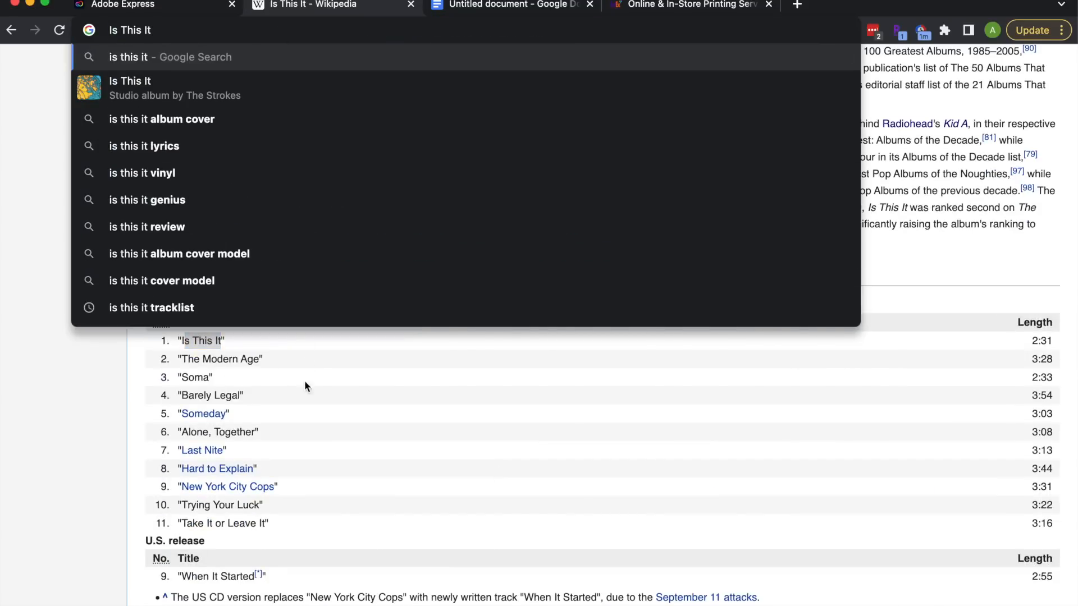
left_click(200, 30)
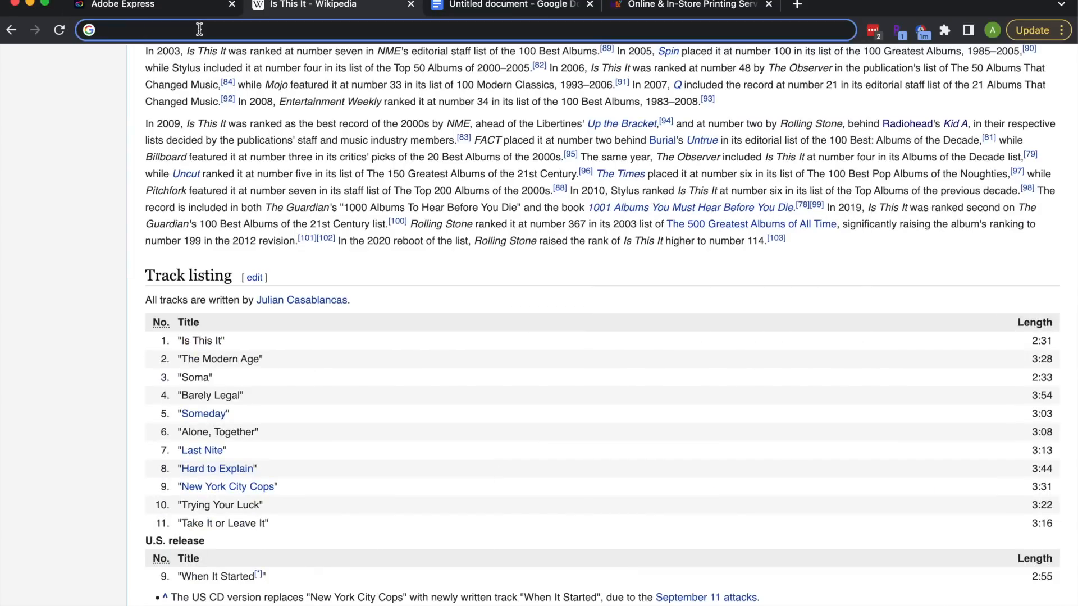
key("super+v")
Append the track titles "The Modern Age" and "Soma" to the title collected in the address bar.
left_click_drag(262, 359, 181, 377)
key("super+c")
left_click(174, 37)
key("super+v")
left_click(237, 390)
key("super+c")
left_click(258, 33)
key("super+v")
Append the track titles "Barely Legal" and "Someday" to the collected list in the address bar.
left_click(241, 398)
left_click_drag(241, 395, 181, 415)
key("super+c")
left_click(349, 29)
key("super+v")
left_click(277, 221)
key("super+c")
left_click(402, 30)
key("super+v")
Append the track titles "Alone, Together" and "Last Nite" to the collected list in the address bar.
left_click_drag(255, 432, 181, 450)
key("super+c")
left_click(401, 32)
type(".")
key("BackSpace")
key("BackSpace")
key("super+v")
key("super+c")
left_click(487, 28)
key("super+v")
Append the track titles "Hard to Explain" and "New York City Cops" to the collected list in the address bar.
left_click_drag(254, 468, 180, 469)
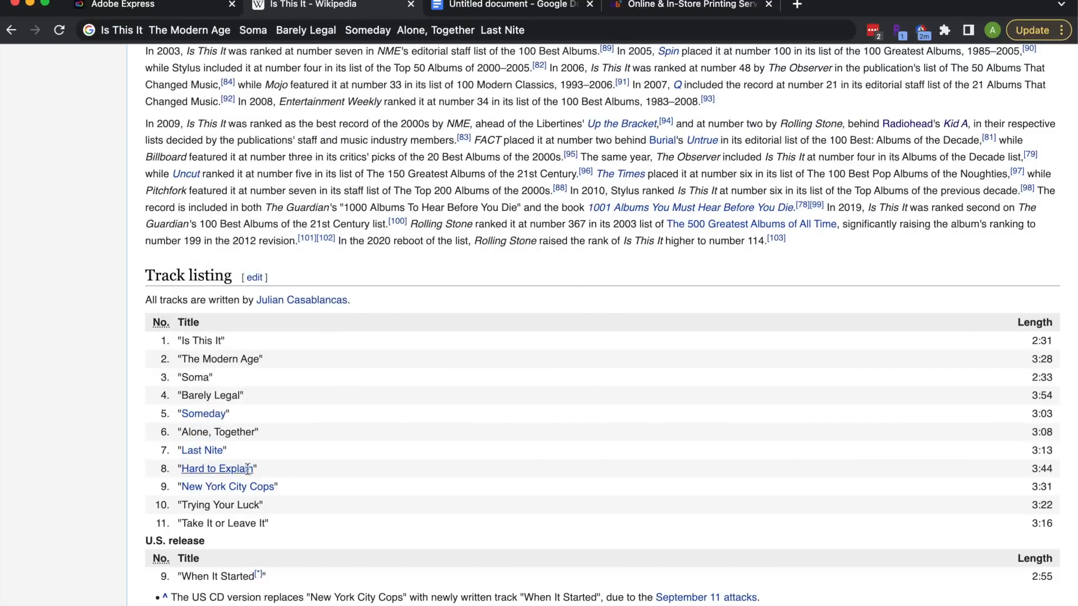
key("super+c")
left_click(548, 29)
type(".")
key("BackSpace")
key("super+v")
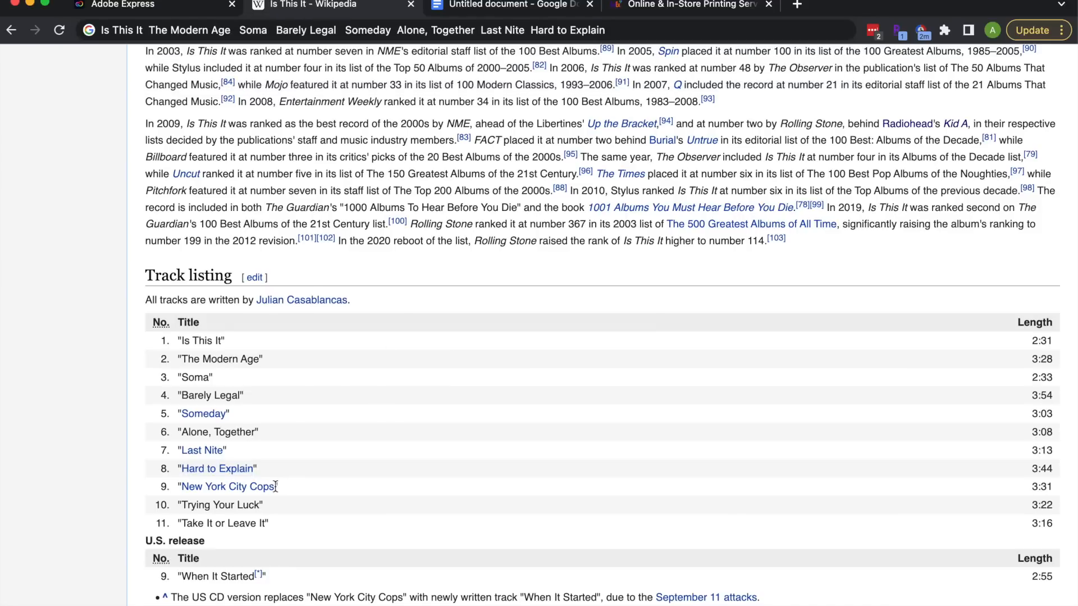
left_click_drag(275, 487, 181, 486)
key("super+c")
left_click(629, 32)
key("super+v")
Append the last two track titles, "Trying Your Luck" and "Take It or Leave It", to the list in the address bar.
left_click_drag(259, 505, 181, 506)
key("super+c")
left_click(749, 32)
key("super+v")
left_click_drag(266, 523, 181, 523)
key("super+c")
left_click(805, 34)
key("super+v")
Copy the whole collected track list from the address bar into the untitled Google Docs document.
left_click(409, 64)
left_click(410, 37)
key("super+c")
left_click(515, 7)
key("super+v")
Break the pasted track list so that each song title stands on its own line.
left_click(316, 185)
key("Return")
left_click(359, 198)
key("Return")
left_click(304, 213)
key("Return")
left_click(339, 227)
key("Return")
left_click(319, 242)
key("Return")
left_click(349, 256)
key("Return")
Copy the release date July 30, 2001 from the Wikipedia infobox into the document below the track list.
left_click_drag(963, 250, 912, 250)
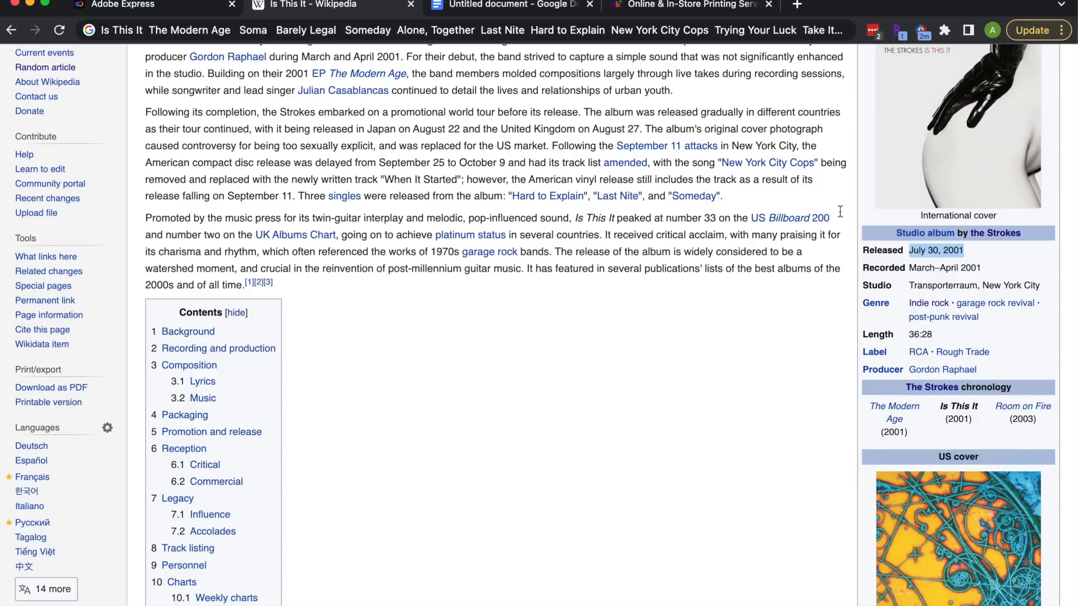
key("super+c")
key("ctrl+Tab")
left_click(447, 31)
key("super+v")
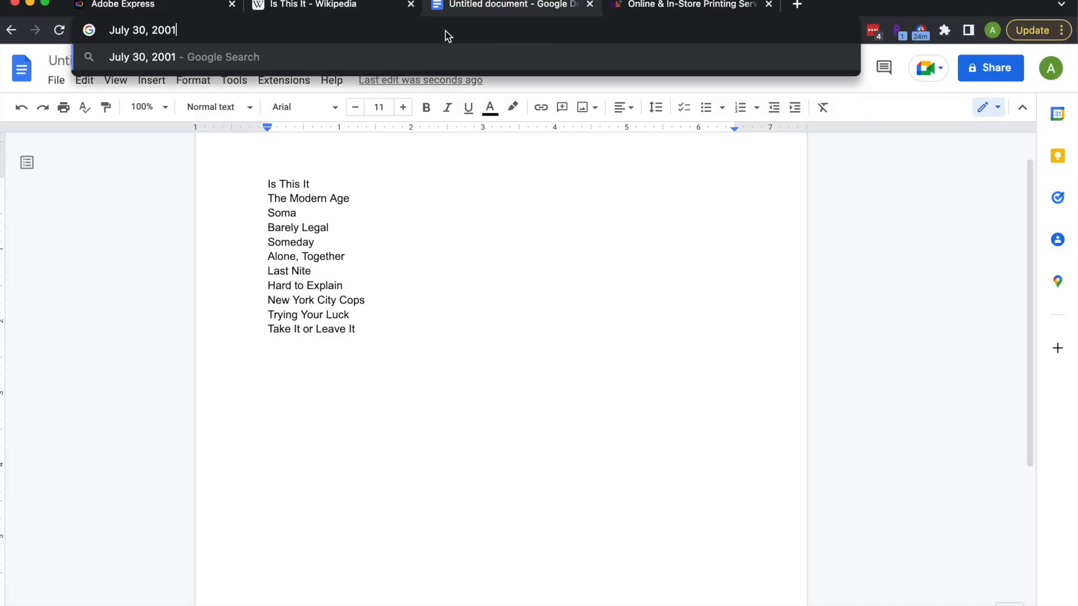
left_click(156, 366)
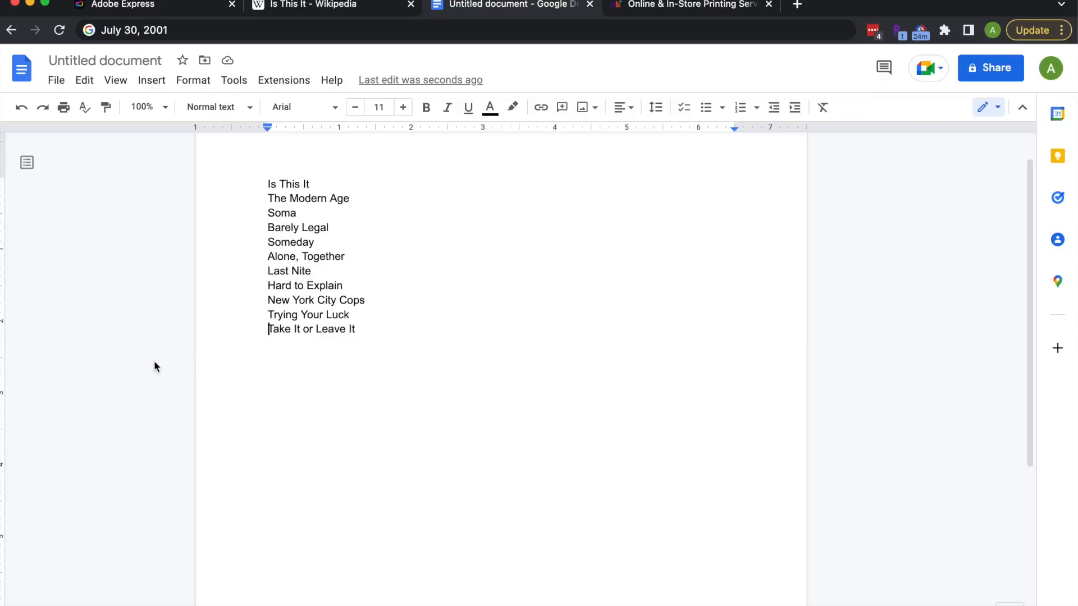
left_click(372, 333)
key("Return")
key("super+v")
Copy the label name RCA from the Wikipedia infobox into the document below the release date.
left_click(355, 11)
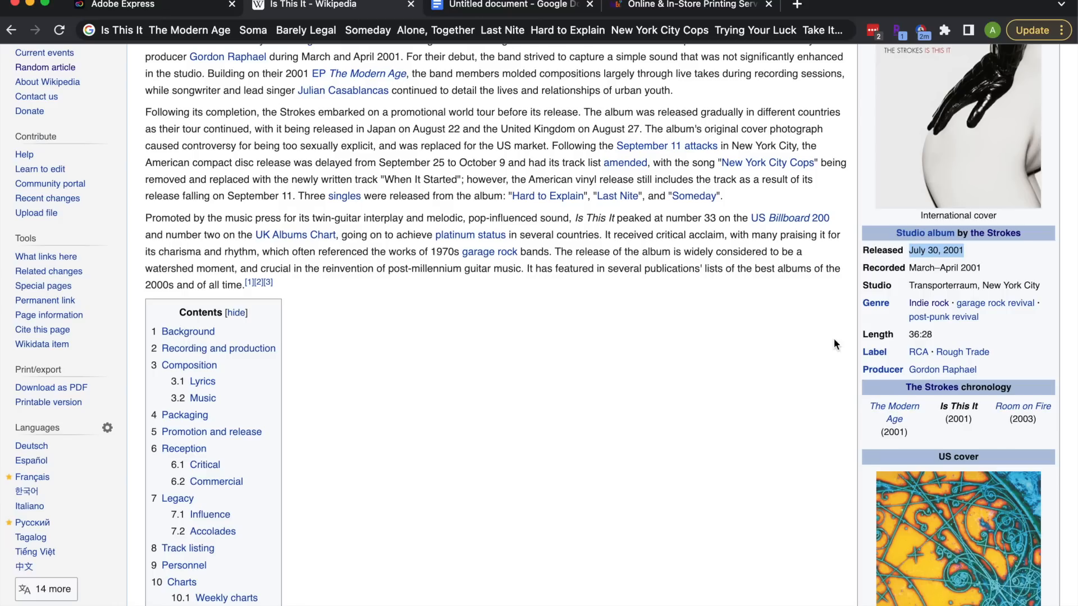
left_click_drag(905, 355, 927, 351)
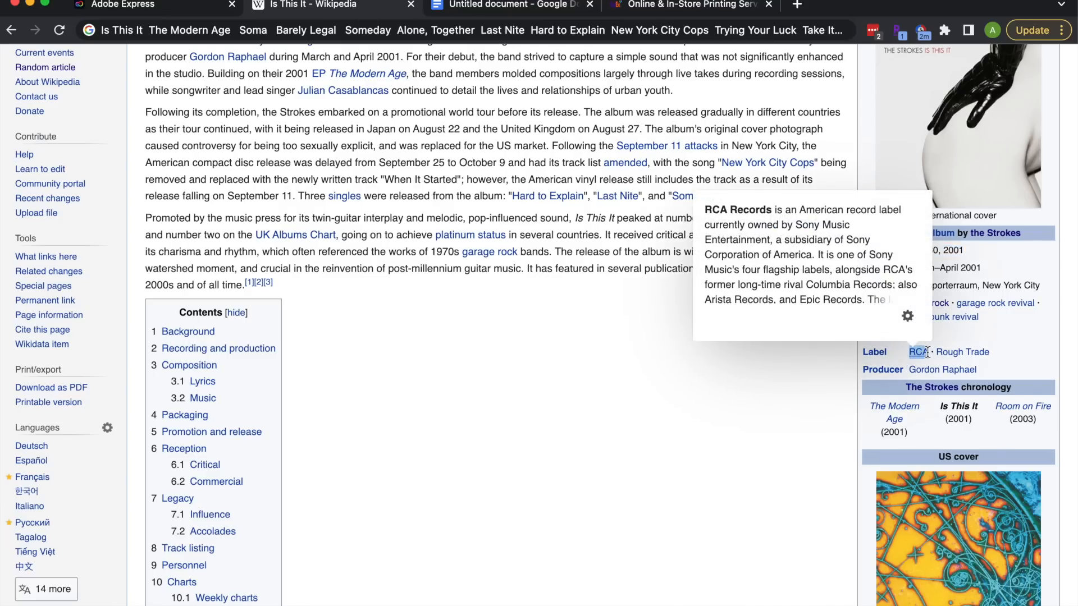
left_click(547, 7)
key("Return")
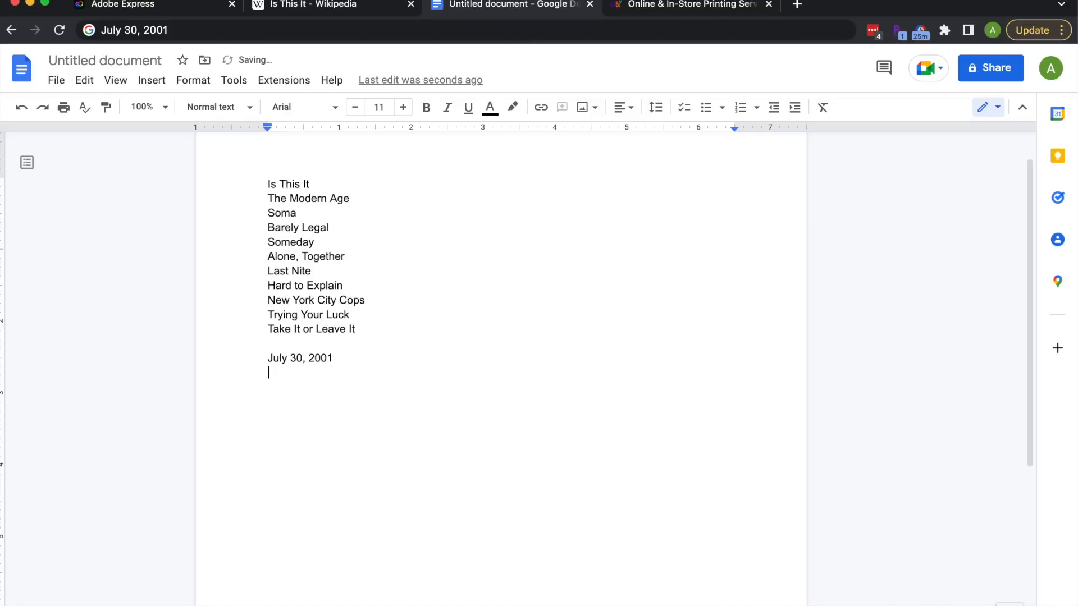
Convert all text in the document to UPPERCASE capitalization.
key("super+a")
left_click(236, 80)
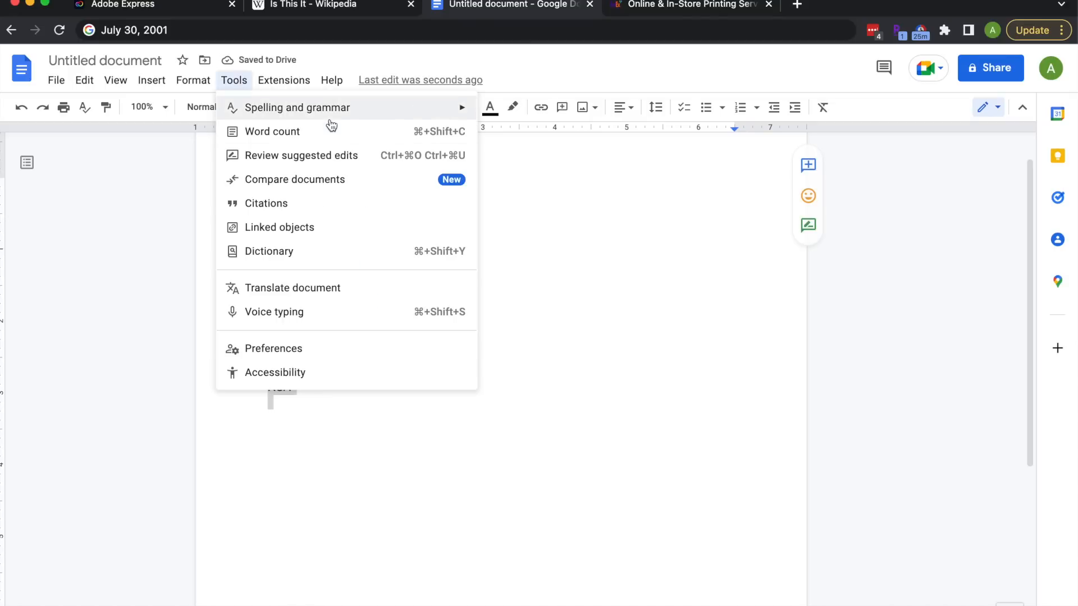
mouse_move(328, 113)
mouse_move(196, 80)
mouse_move(226, 111)
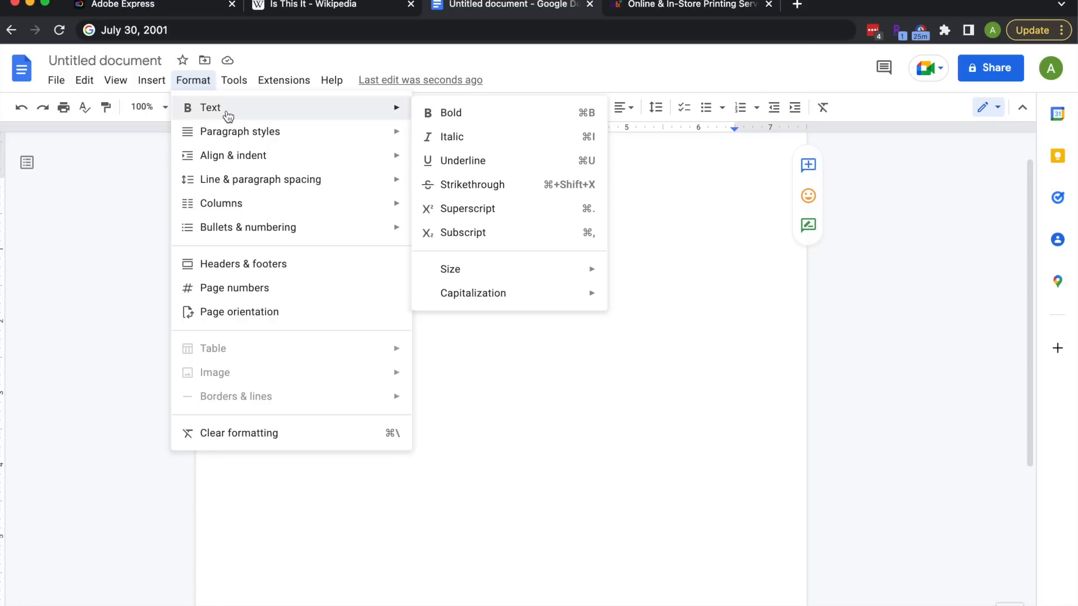
mouse_move(471, 303)
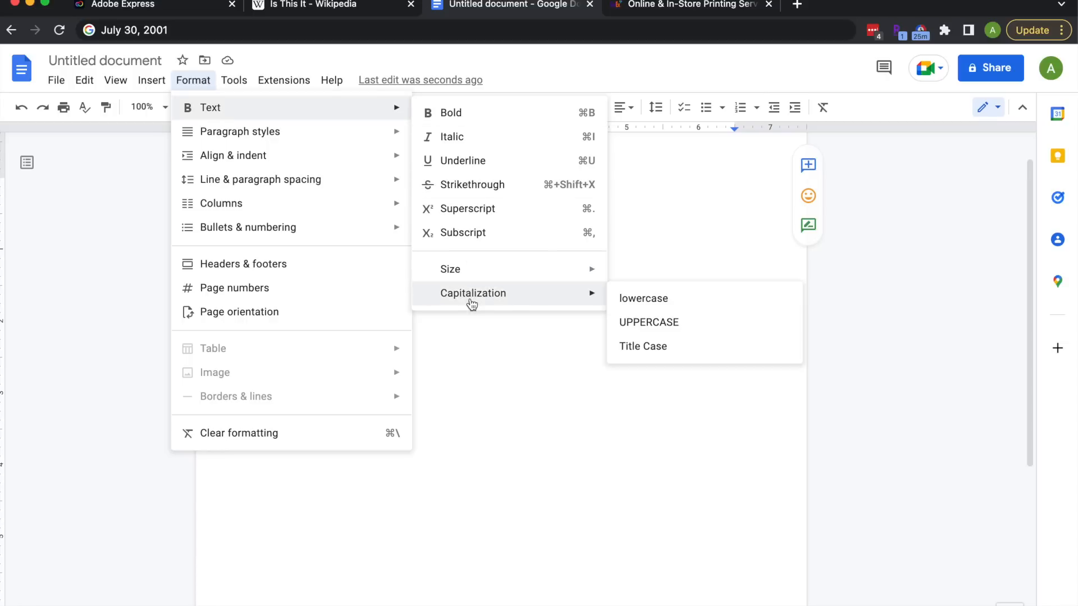
left_click(638, 322)
left_click(443, 347)
Copy the eleven uppercase track titles and replace the old track list on the Adobe Express poster with them.
left_click_drag(373, 335, 259, 189)
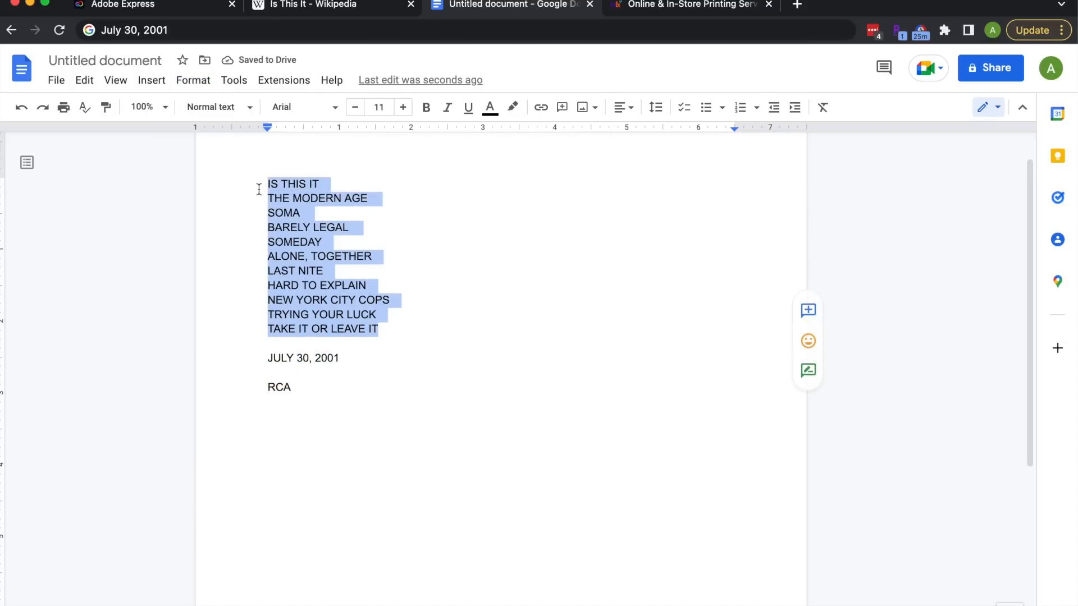
left_click(192, 5)
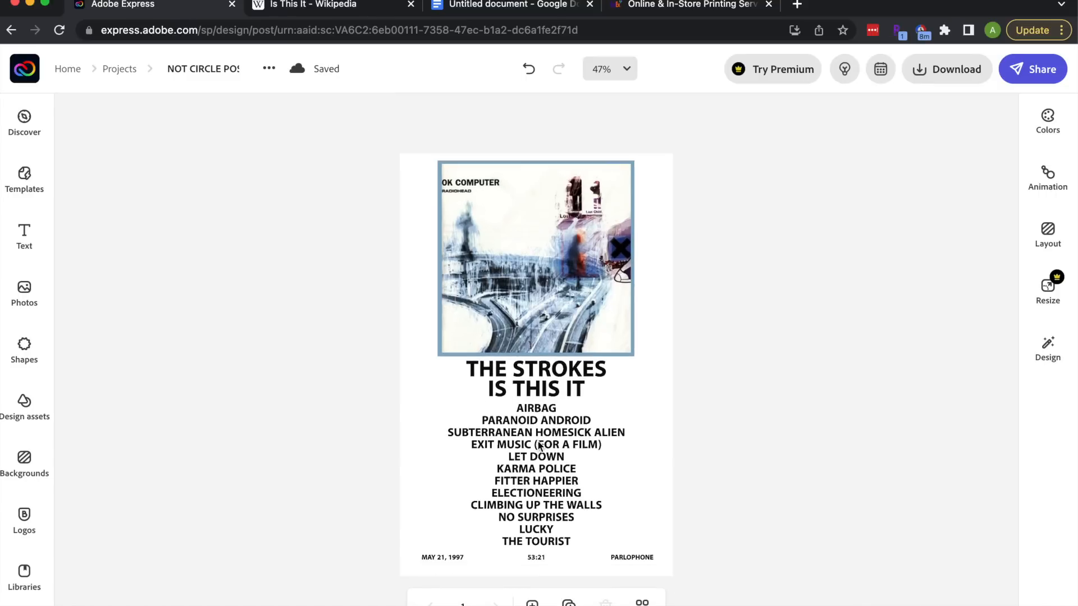
left_click(529, 422)
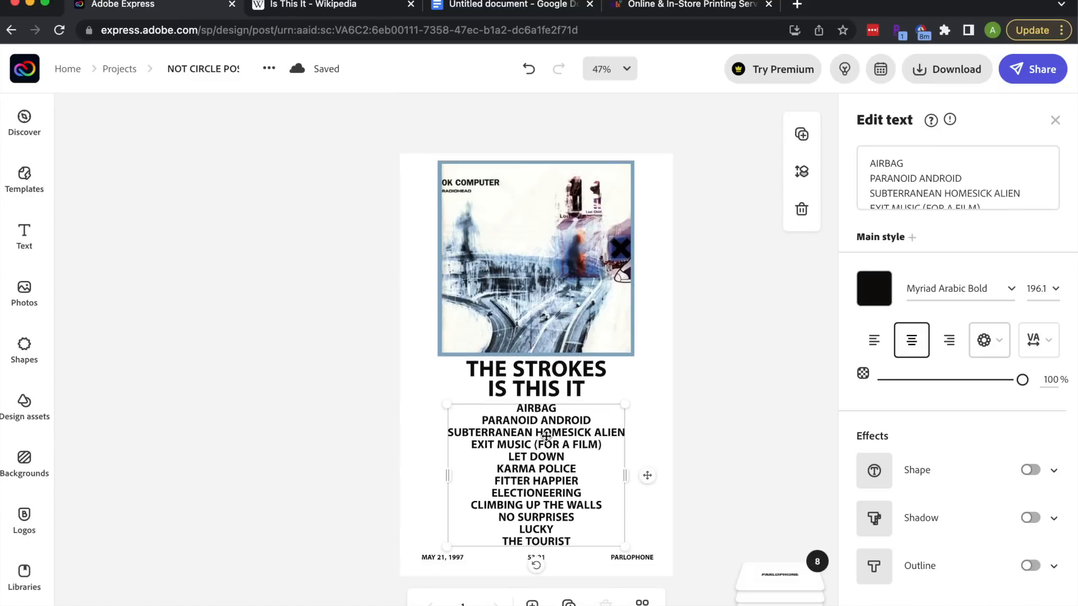
double_click(561, 508)
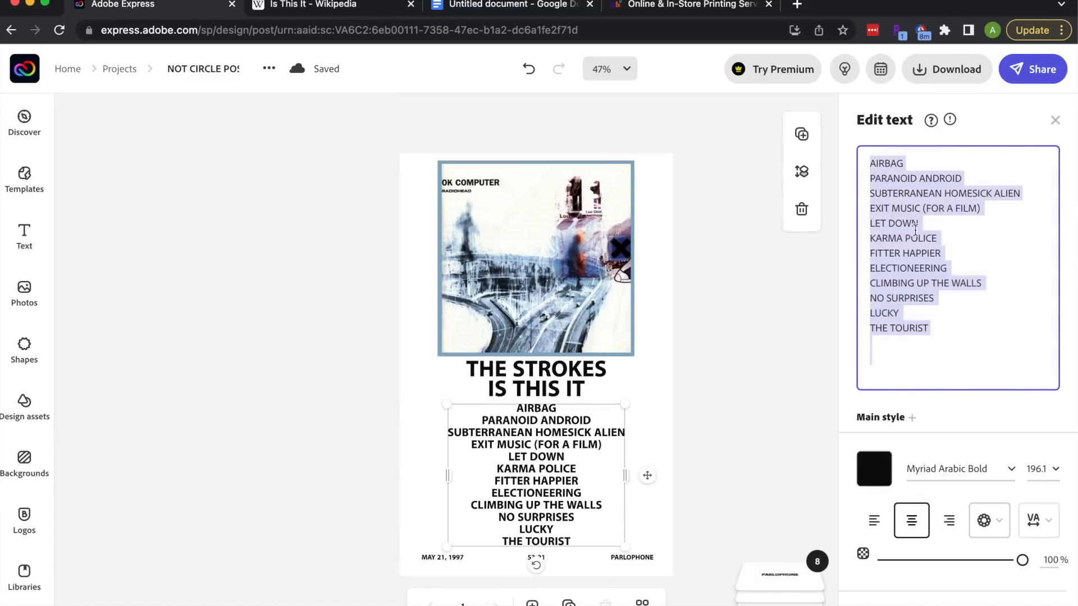
type("IS THIS IT THE MODERN AGE SOMA BARELY LEGAL SOMEDAY ALONE, TOGETHER LAST NITE HARD TO EXPLAIN NEW YORK CITY COPS TRYING YOUR LUCK TAKE IT OR LEAVE IT")
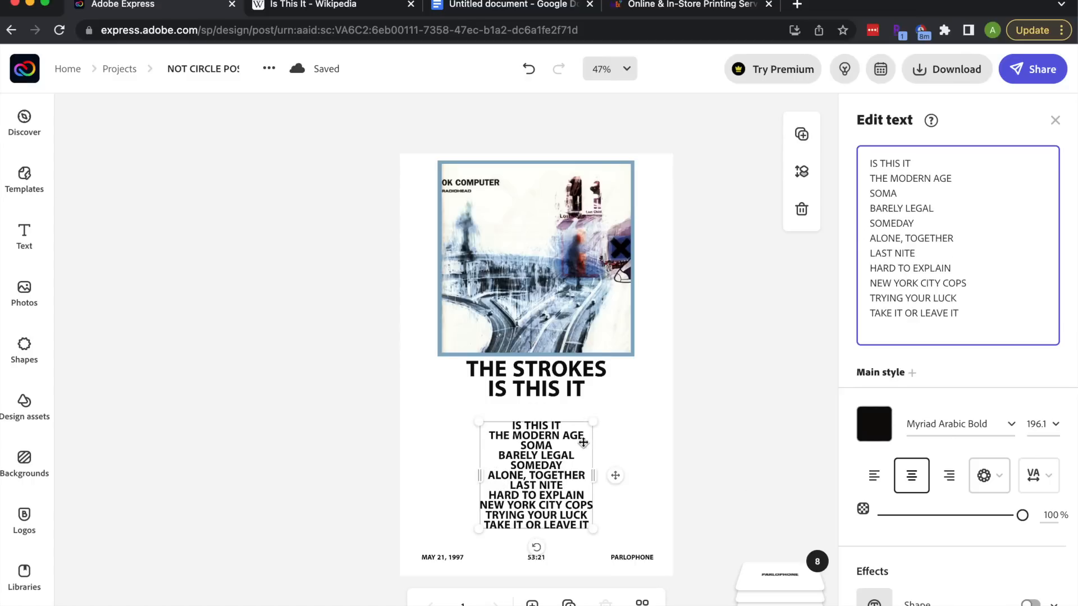
Enlarge the track list to font size 270.6 and centre it beneath the poster heading.
left_click_drag(596, 419, 591, 402)
left_click_drag(484, 466, 456, 473)
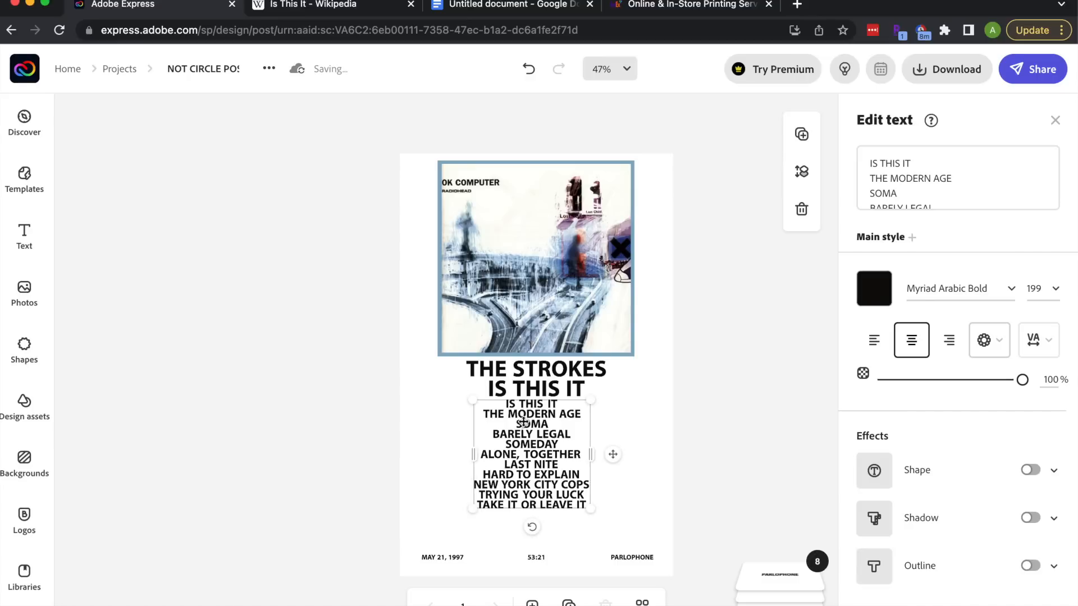
left_click_drag(591, 510, 638, 544)
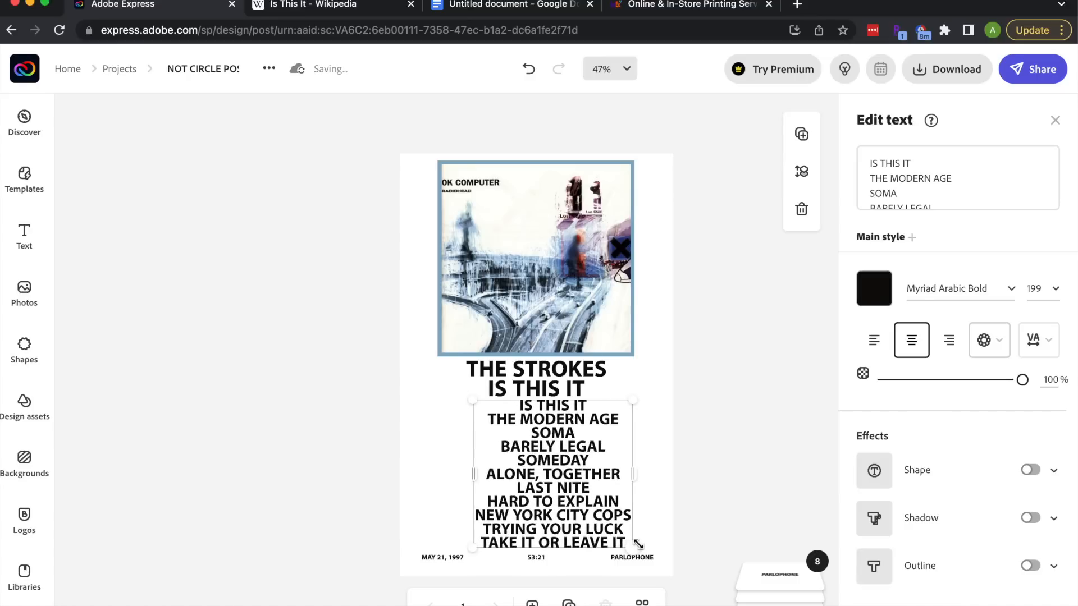
mouse_move(581, 508)
left_mouse_down()
mouse_move(565, 524)
mouse_move(564, 508)
left_mouse_up()
Move the track list slightly down so that it clears the heading, keeping it centred.
left_click(604, 68)
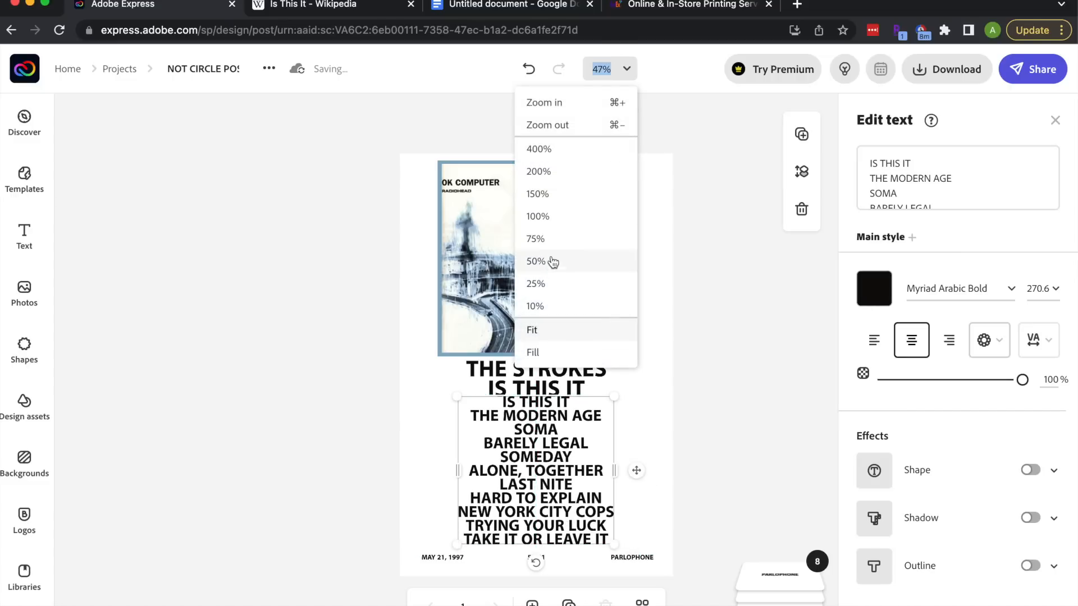
left_click(554, 241)
left_click(737, 340)
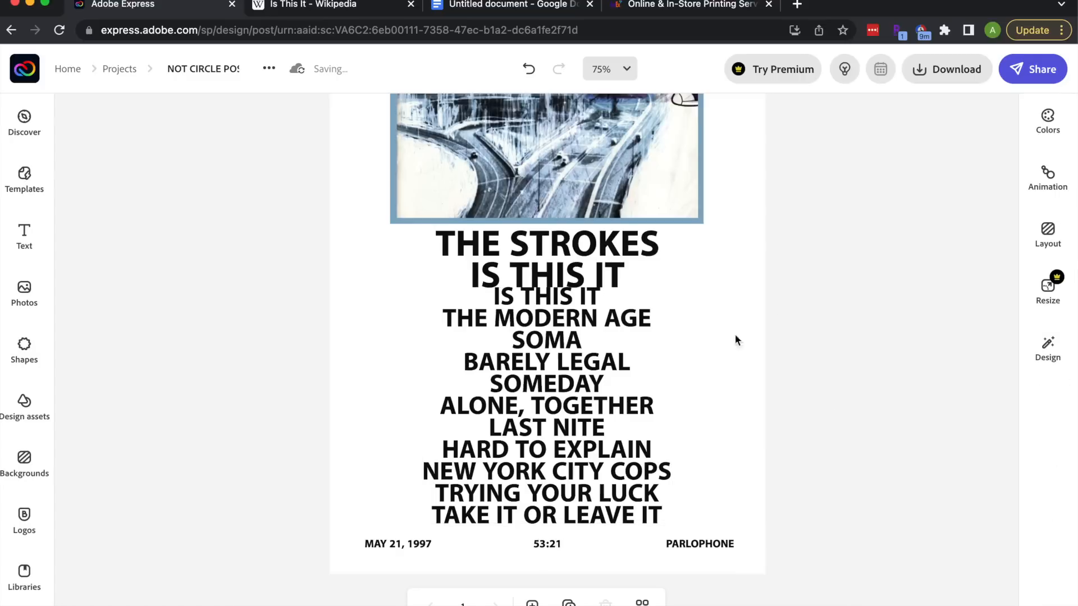
left_click(540, 358)
left_click_drag(542, 359, 544, 377)
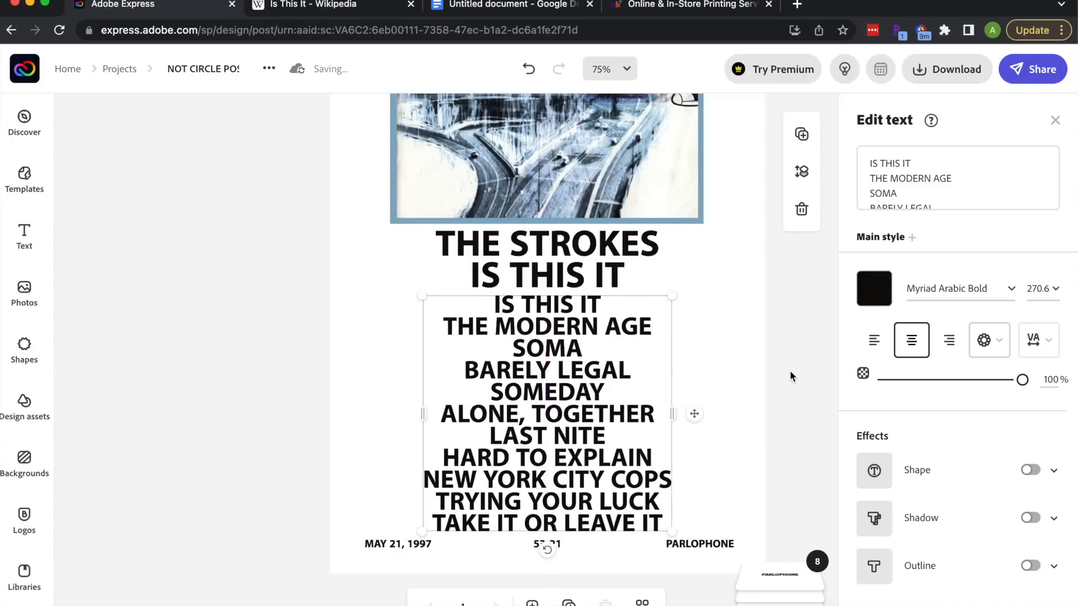
left_click(790, 371)
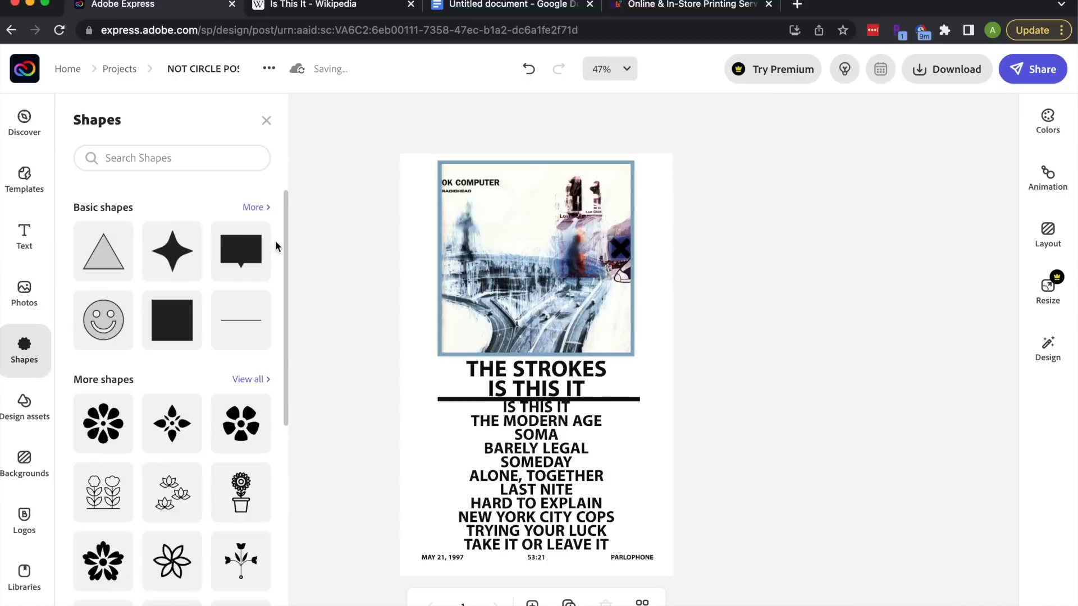
Set the thickness of the black divider line between the heading and track list to 4.
left_click(267, 120)
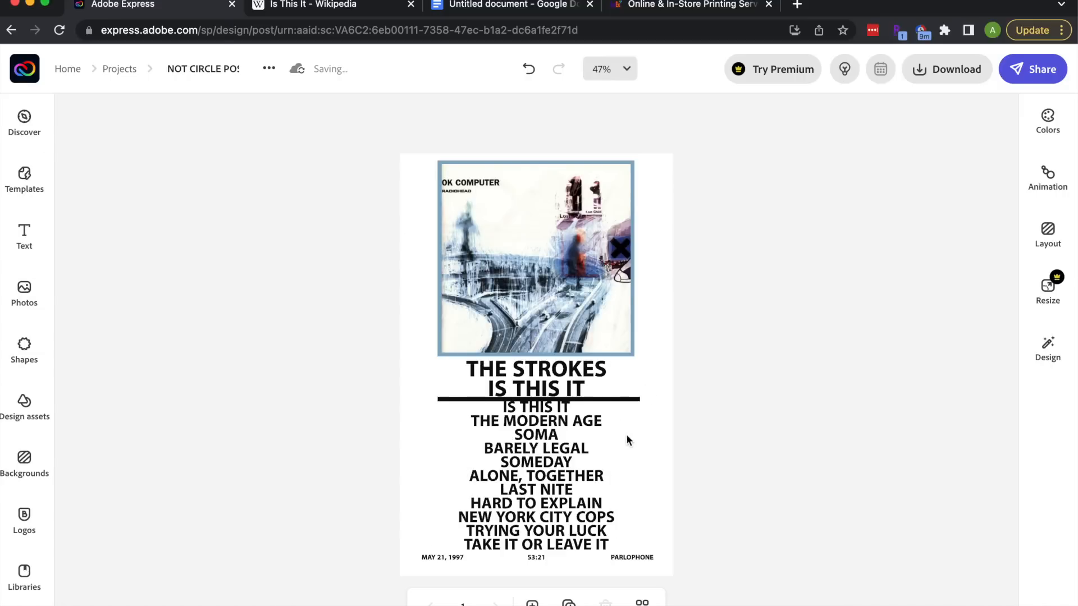
left_click(625, 74)
left_click(580, 218)
left_click_drag(660, 441, 658, 440)
left_click(658, 441)
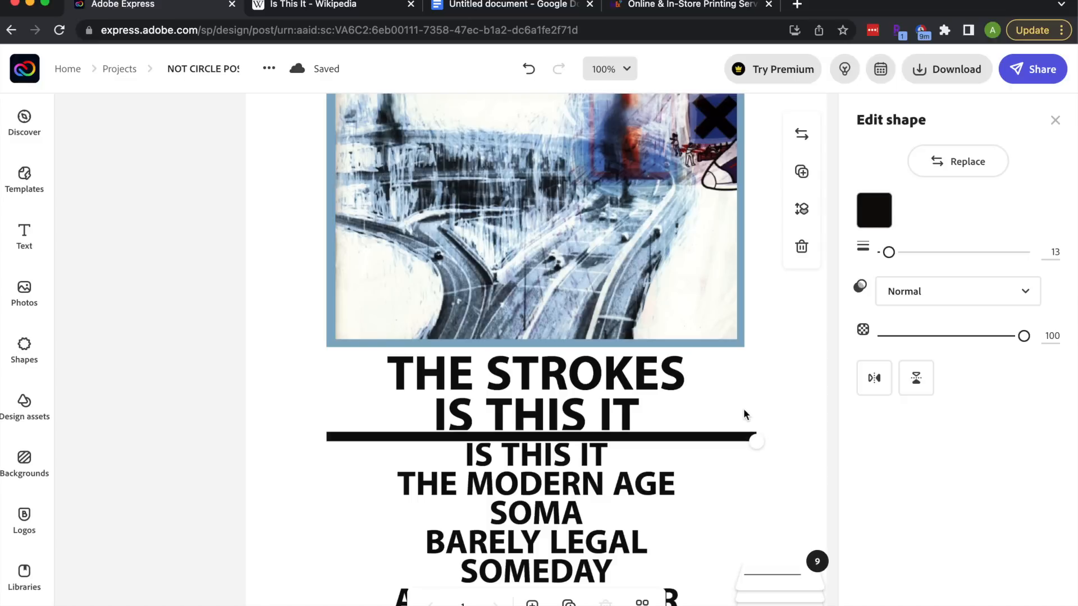
left_click_drag(889, 253, 883, 254)
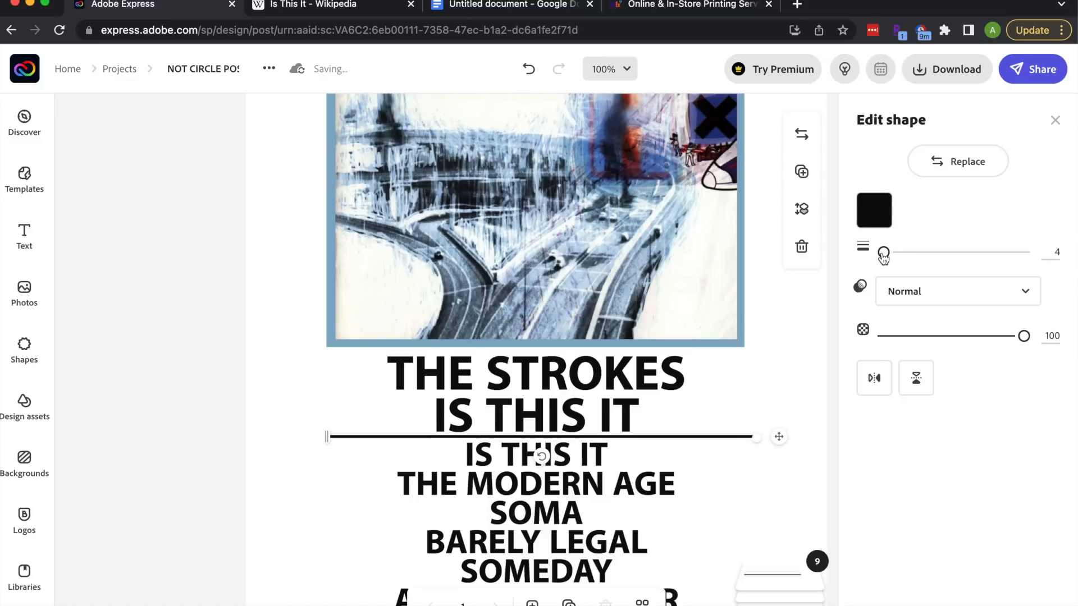
left_click(759, 474)
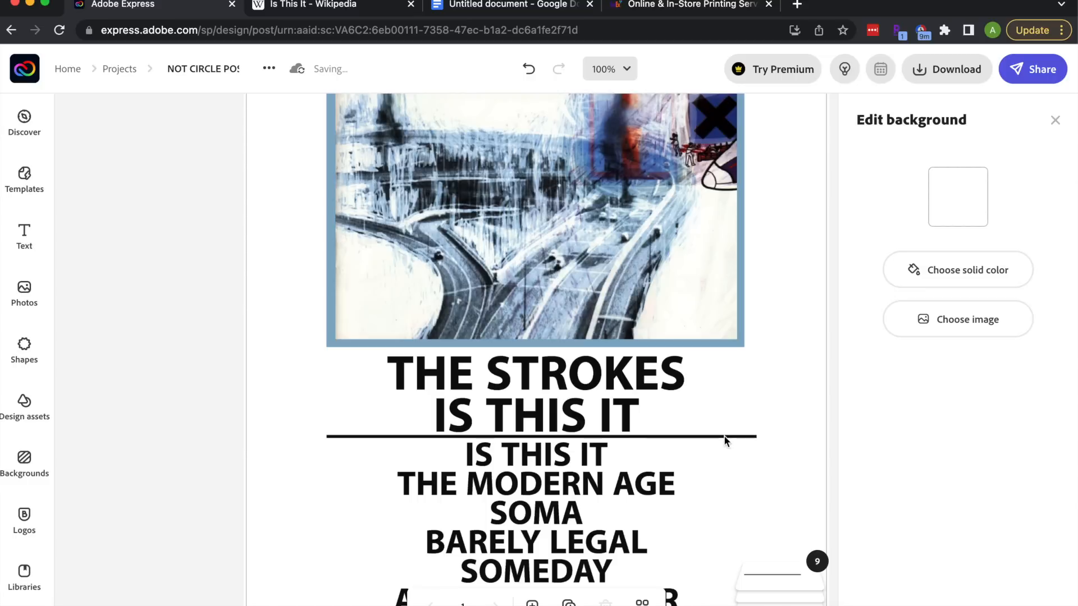
Reposition the divider line so it is centred on the poster, midway between the heading and the first track title.
left_click_drag(722, 441, 706, 439)
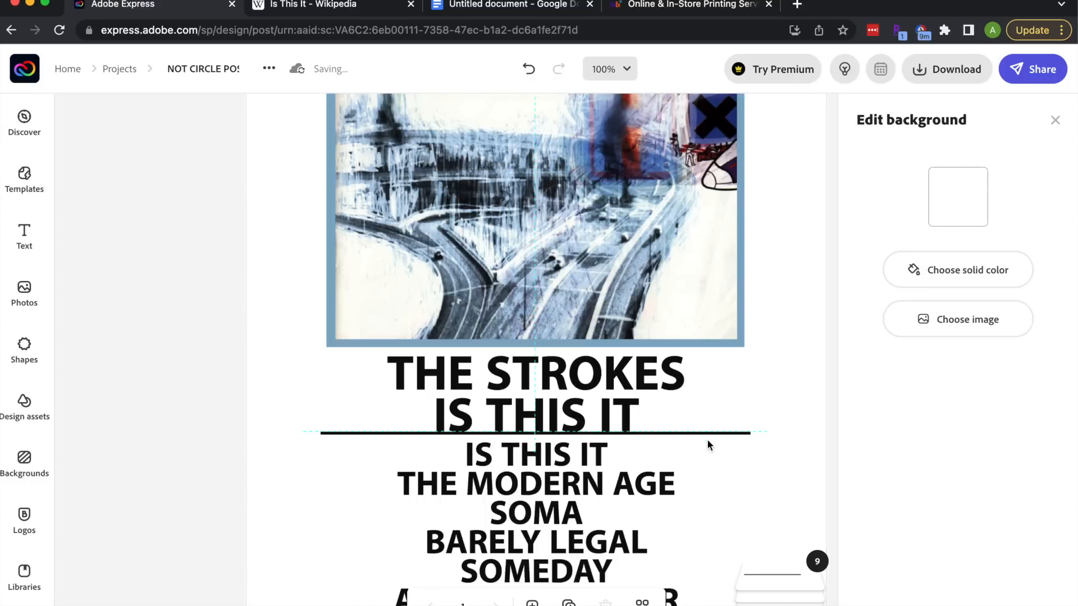
left_click(615, 73)
left_click(555, 174)
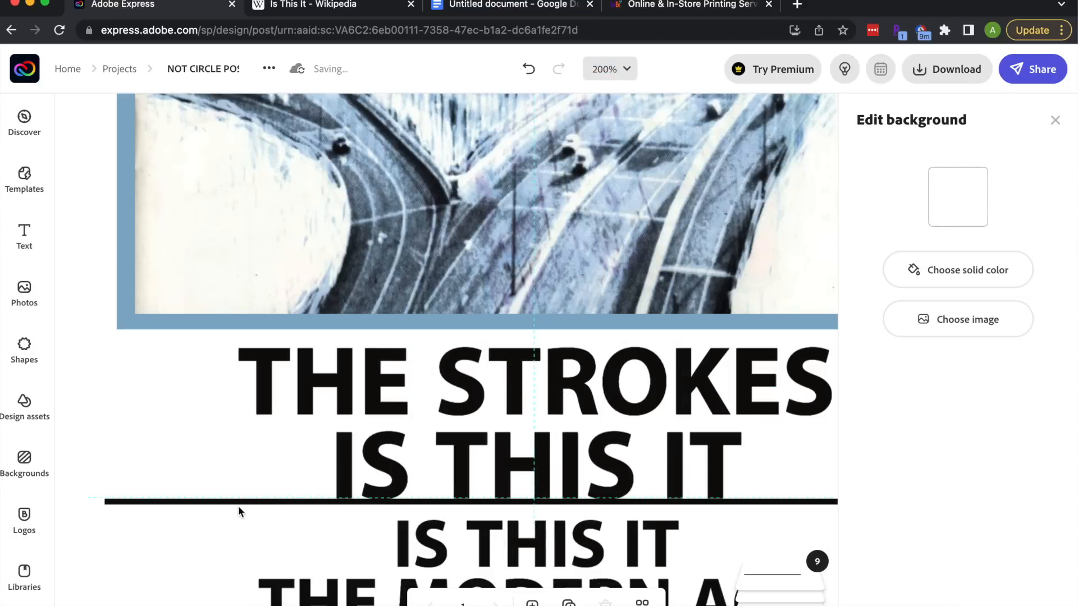
mouse_move(238, 512)
left_mouse_down()
mouse_move(239, 523)
mouse_move(238, 514)
left_mouse_up()
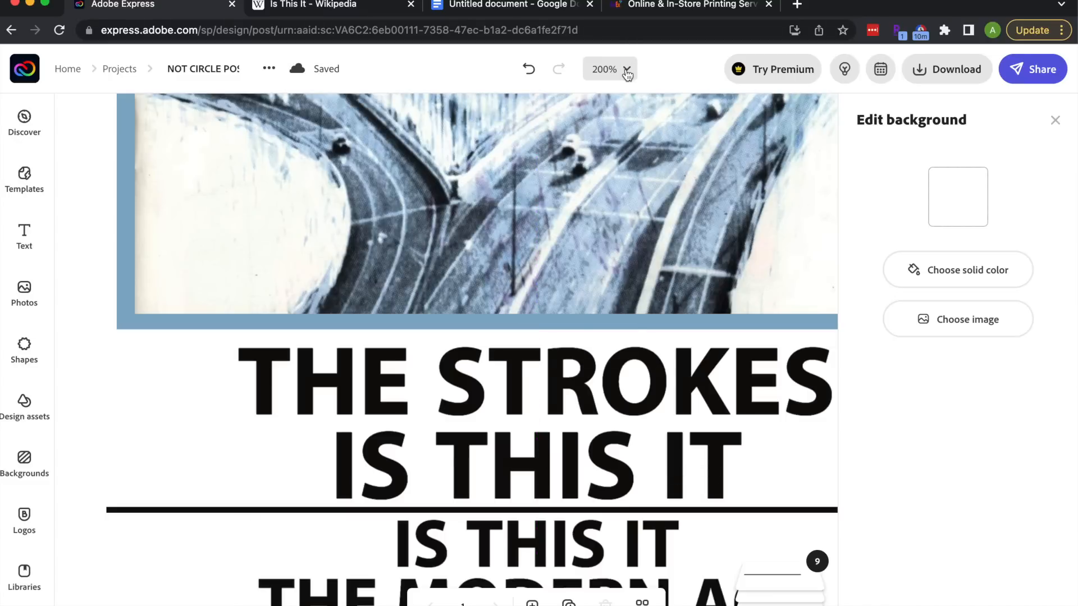
left_click(623, 69)
left_click(545, 325)
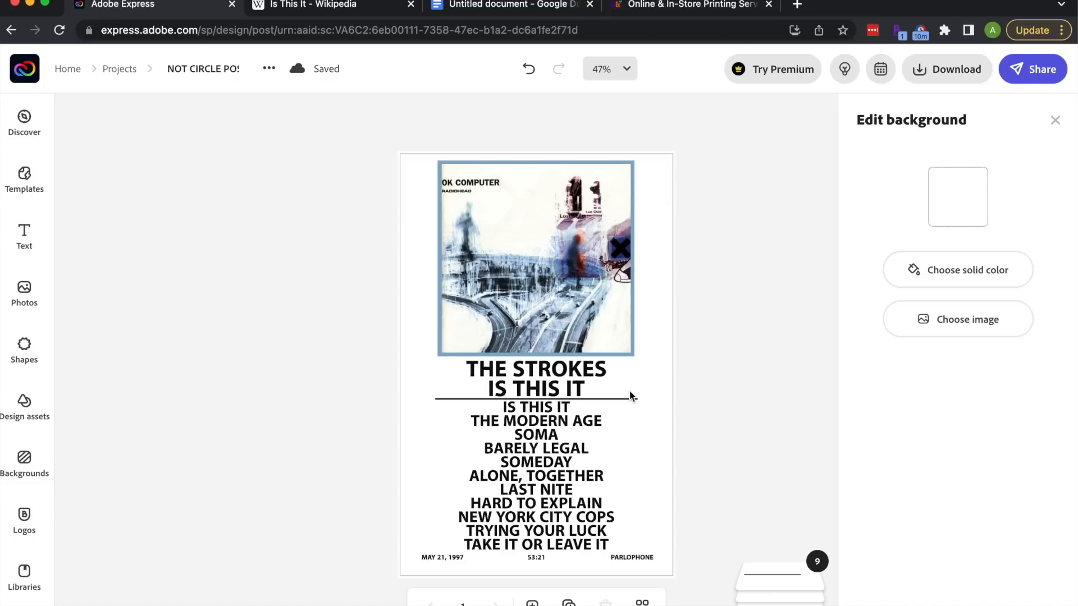
Copy the album's release date from Wikipedia and replace the poster's release date with JULY 30, 2001.
left_click(486, 7)
left_click(345, 360)
left_click_drag(345, 360, 268, 360)
key("ctrl+c")
left_click(283, 11)
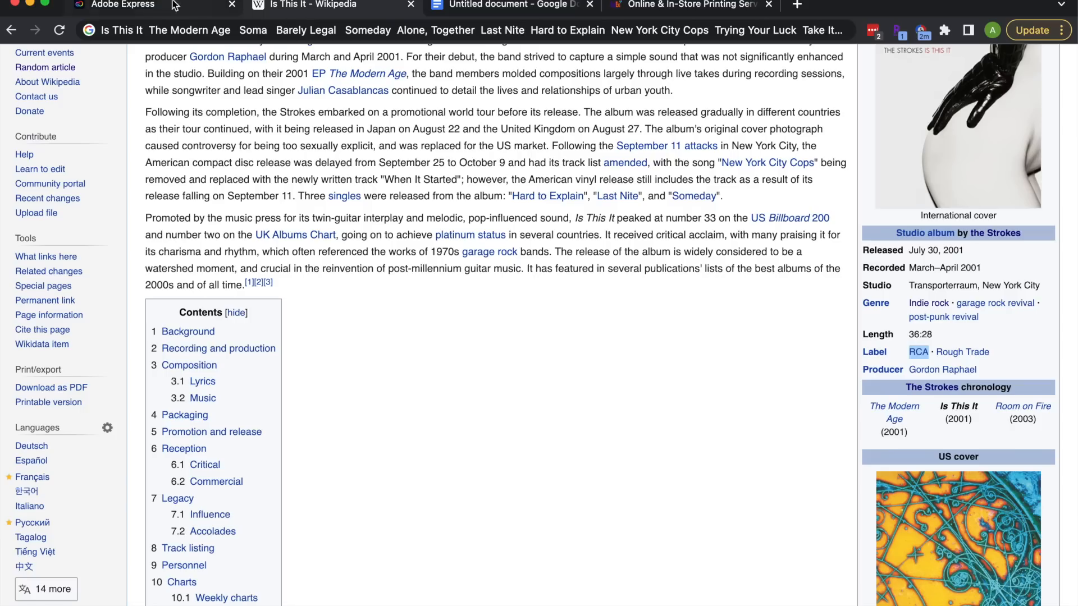
left_click(164, 4)
left_click(448, 559)
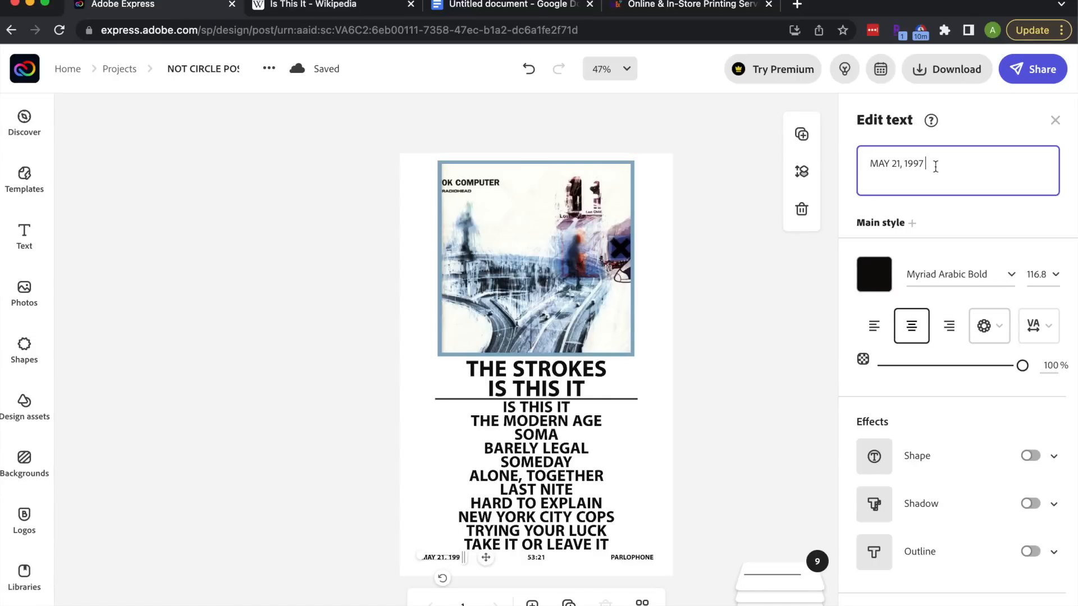
left_click_drag(937, 167, 862, 163)
key("ctrl+v")
left_click(757, 403)
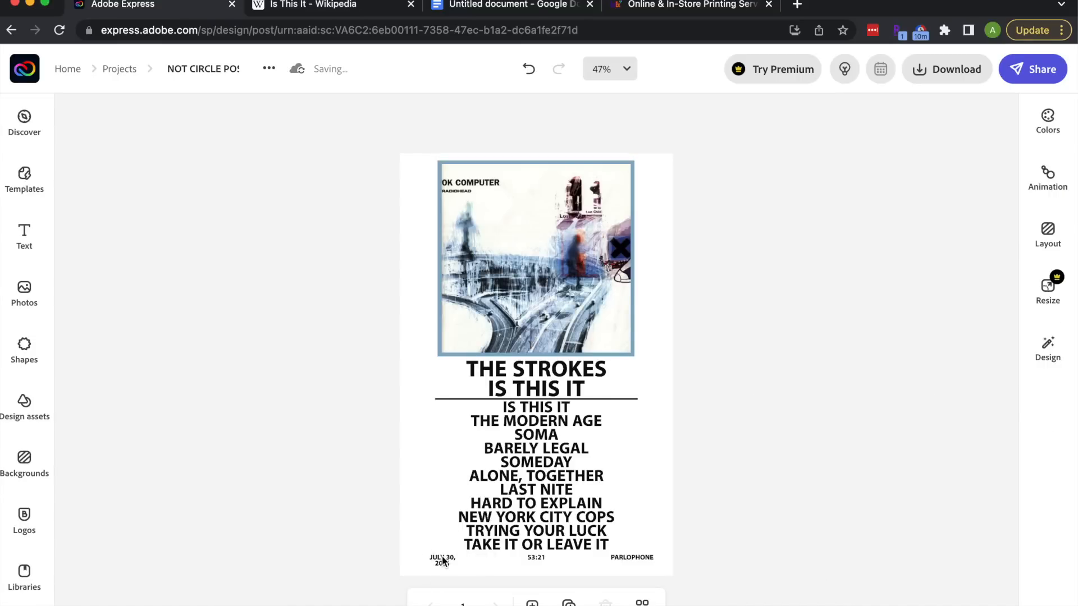
Resize the release date text so that it fits on a single line in the footer.
left_click(442, 561)
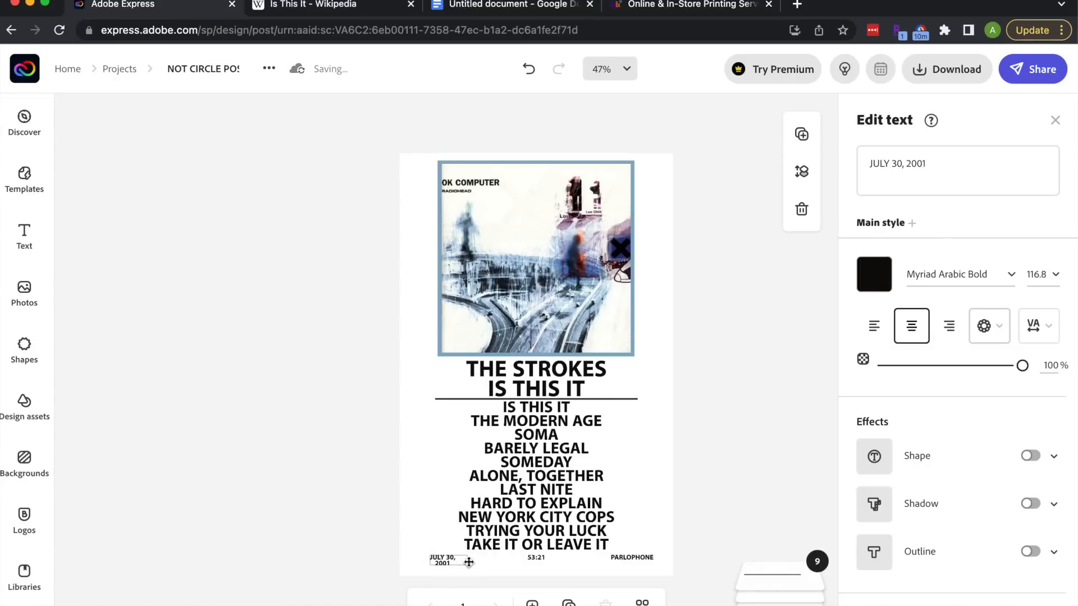
left_click_drag(428, 558, 484, 558)
left_click(742, 481)
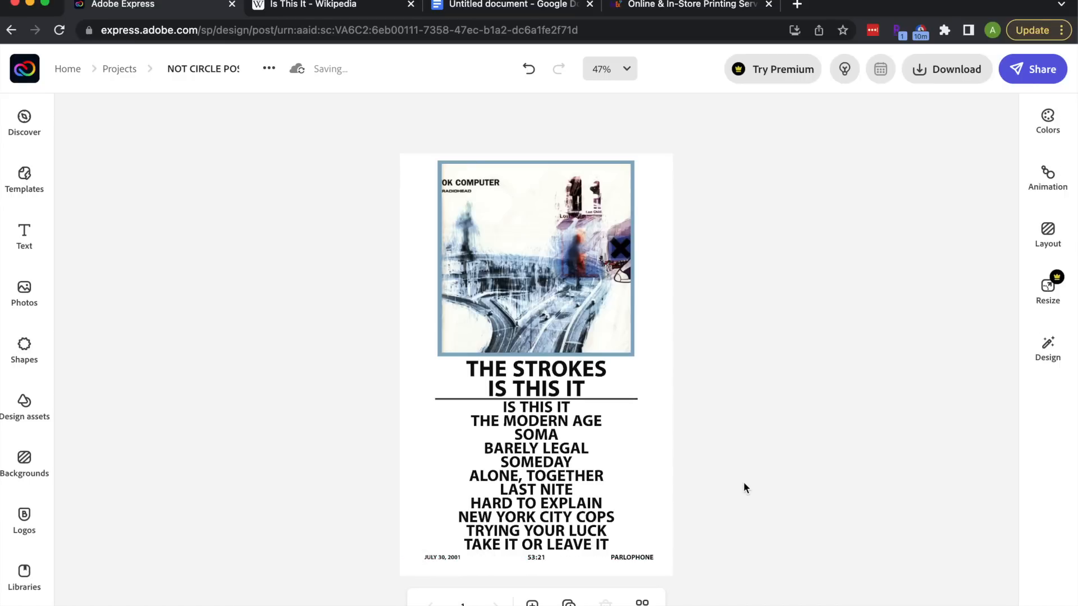
Replace the record label PARLOPHONE in the poster's footer with RCA.
left_click(647, 558)
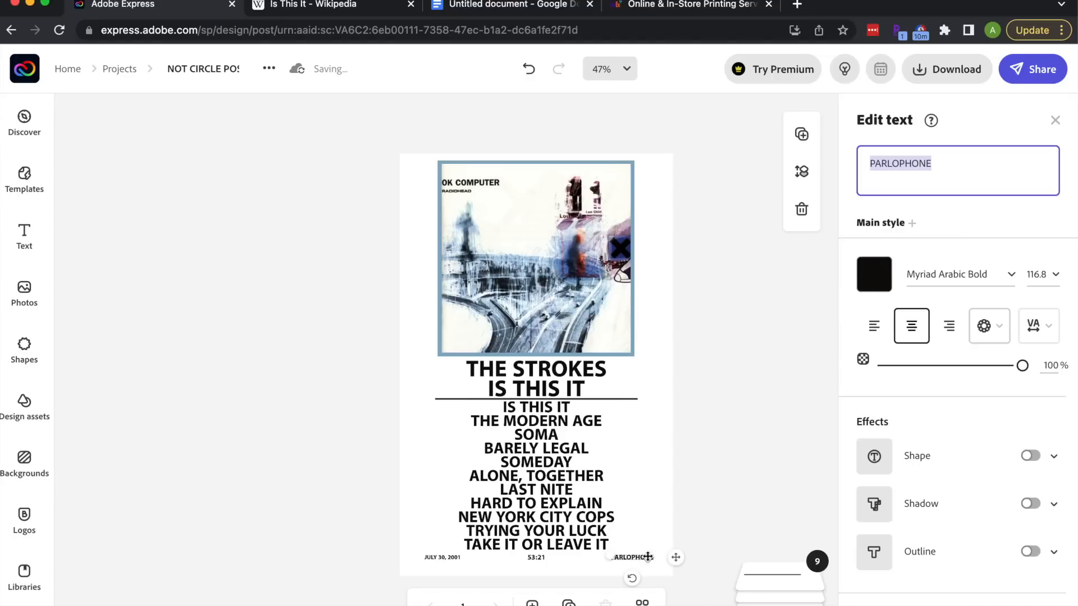
type("RCA")
left_click(745, 430)
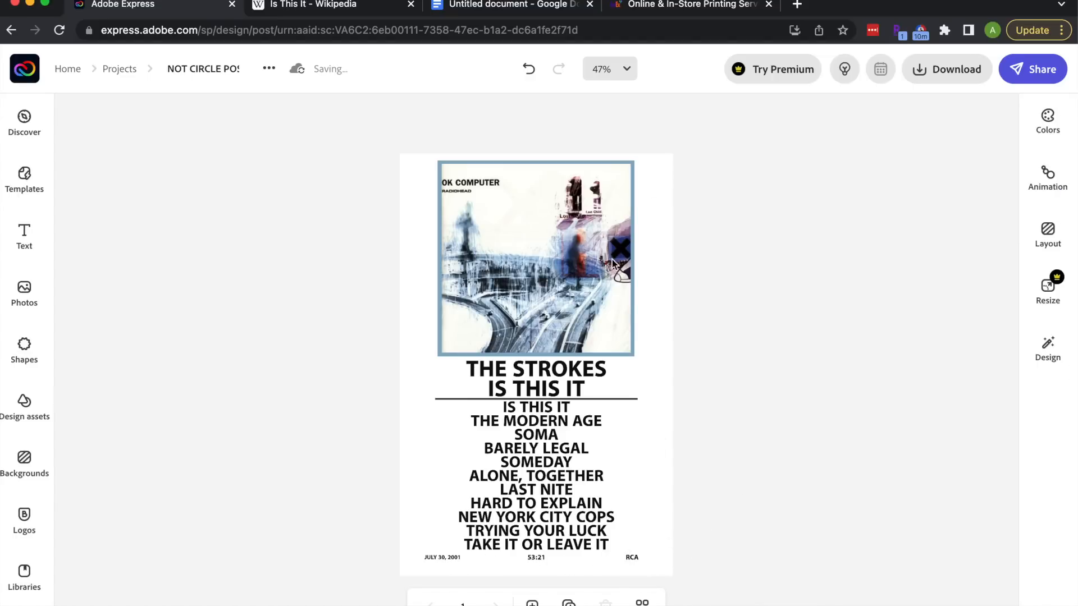
Look up the album's length on Wikipedia and change the running time in the poster's footer to 36:28.
left_click(623, 69)
left_click(567, 258)
scroll(584, 426, "down", 5)
scroll(584, 427, "down", 3)
scroll(582, 425, "up", 3)
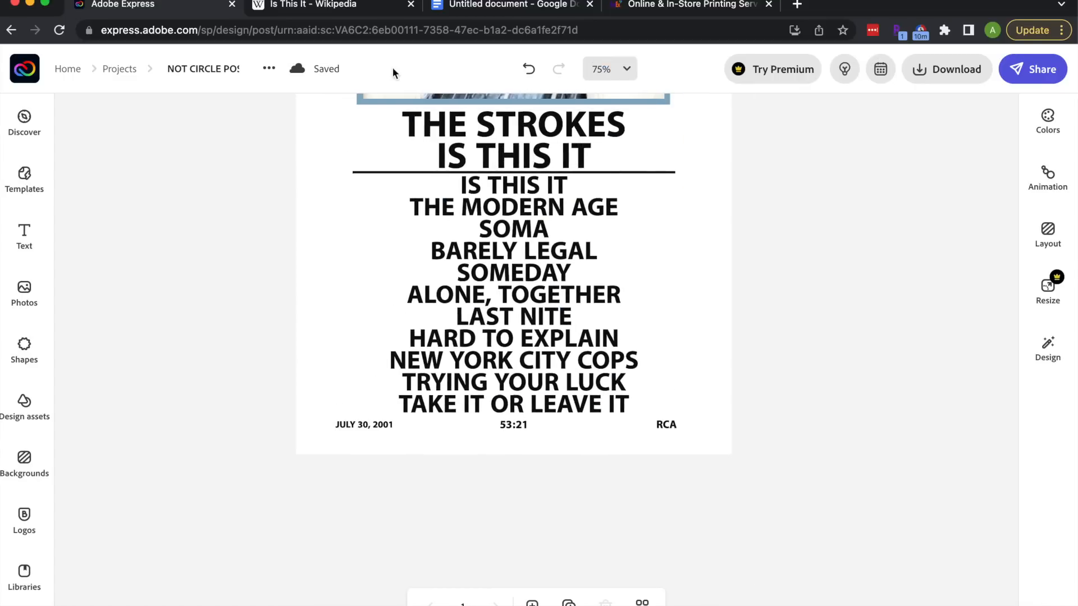
left_click(322, 6)
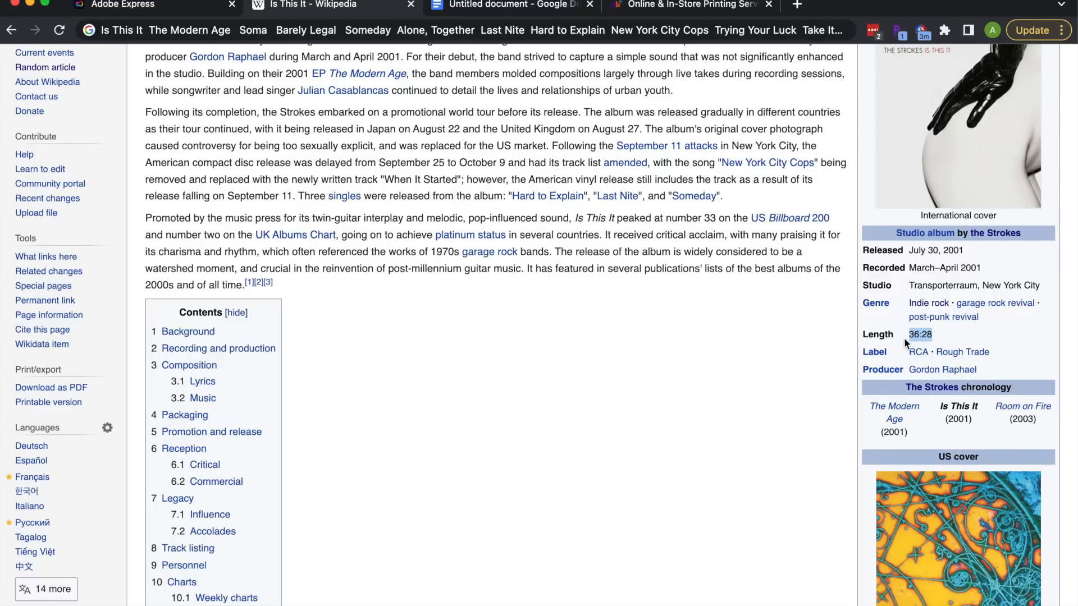
left_click(169, 5)
left_click(512, 427)
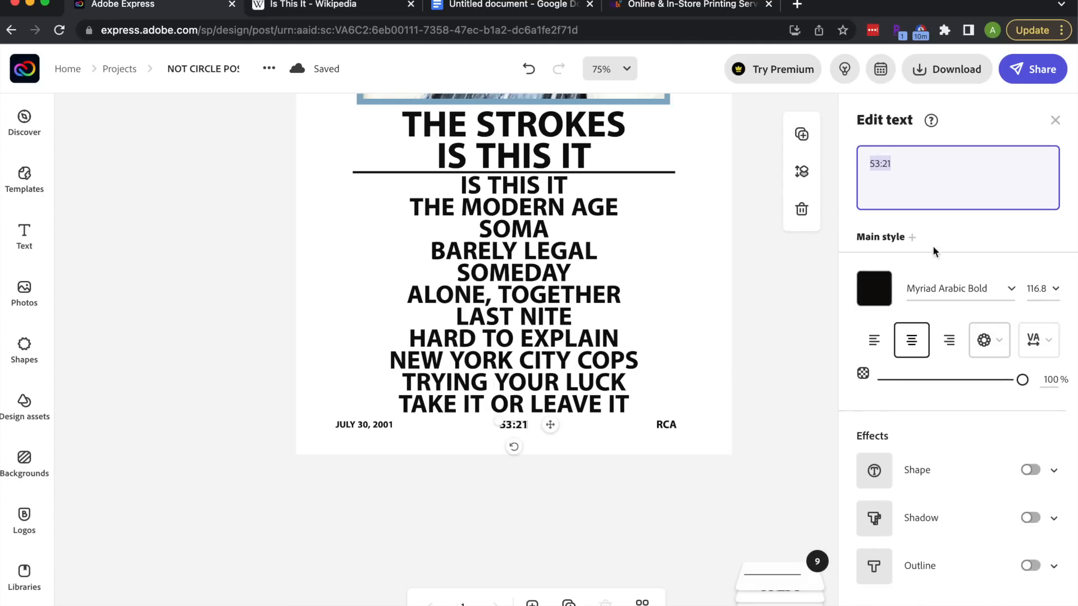
left_click(878, 166)
key("BackSpace")
key("BackSpace")
type("36")
key("Right")
key("Right")
key("Right")
key("BackSpace")
type("8")
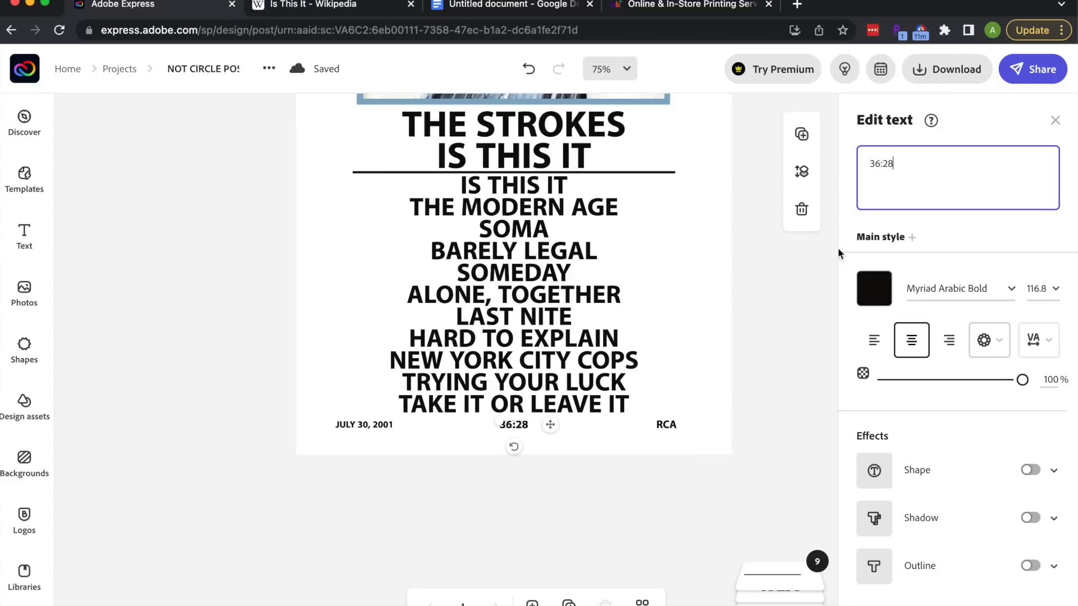
left_click(769, 355)
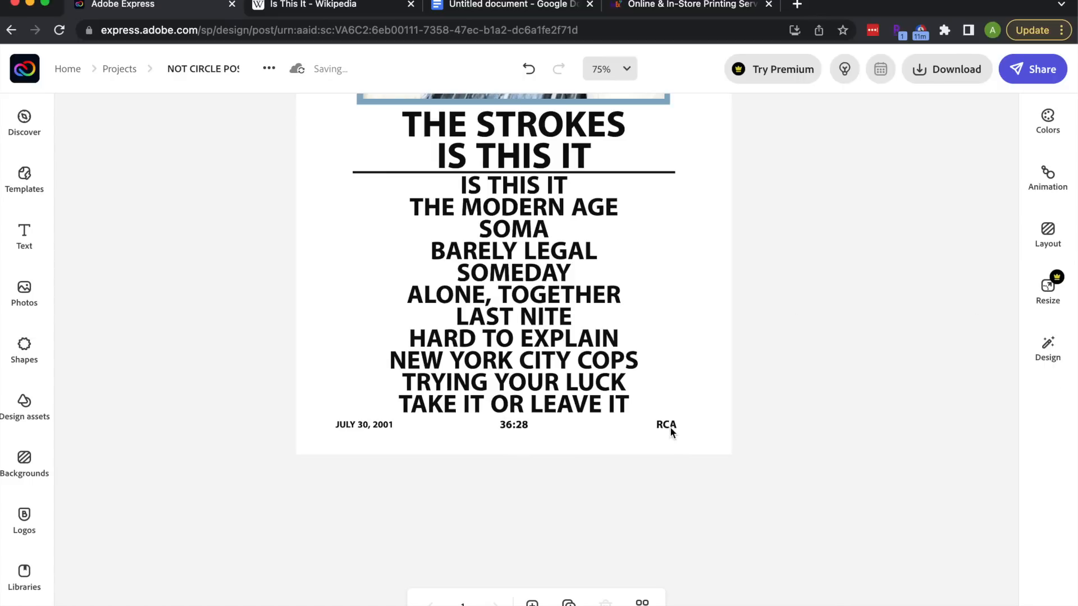
Set the release date's text size to 116.8 to match the other footer texts and shift it slightly towards the running time.
left_click(378, 428)
left_click(513, 425)
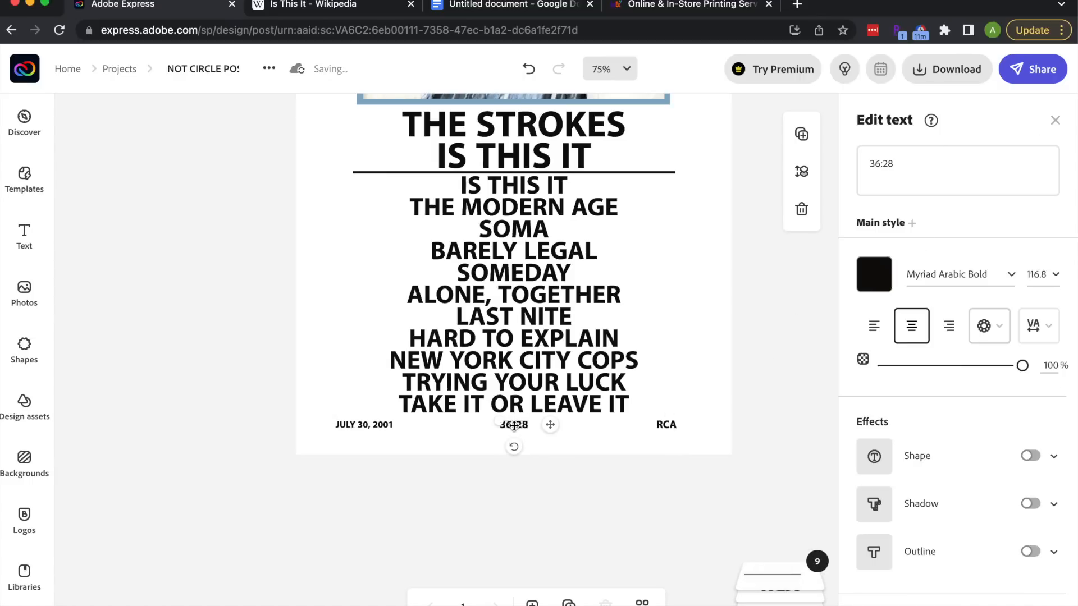
left_click(666, 433)
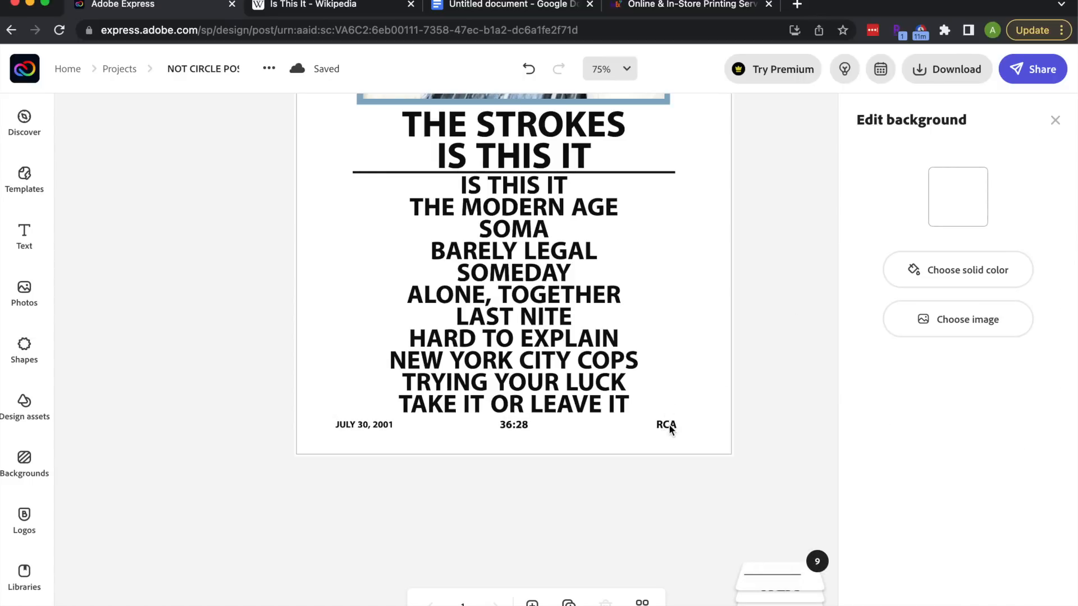
left_click(668, 425)
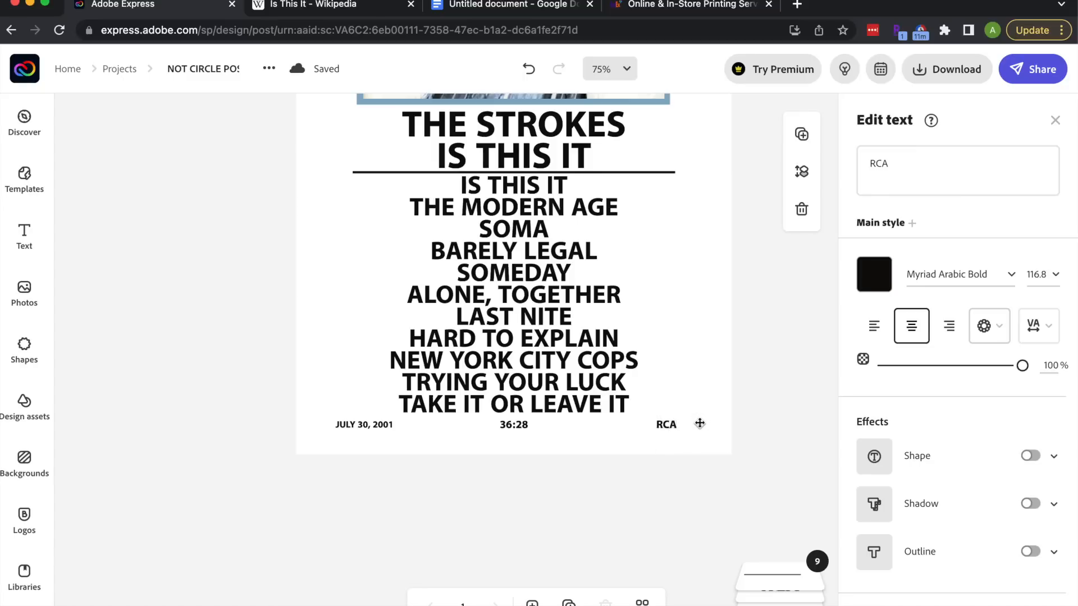
left_click(361, 426)
left_click(1036, 275)
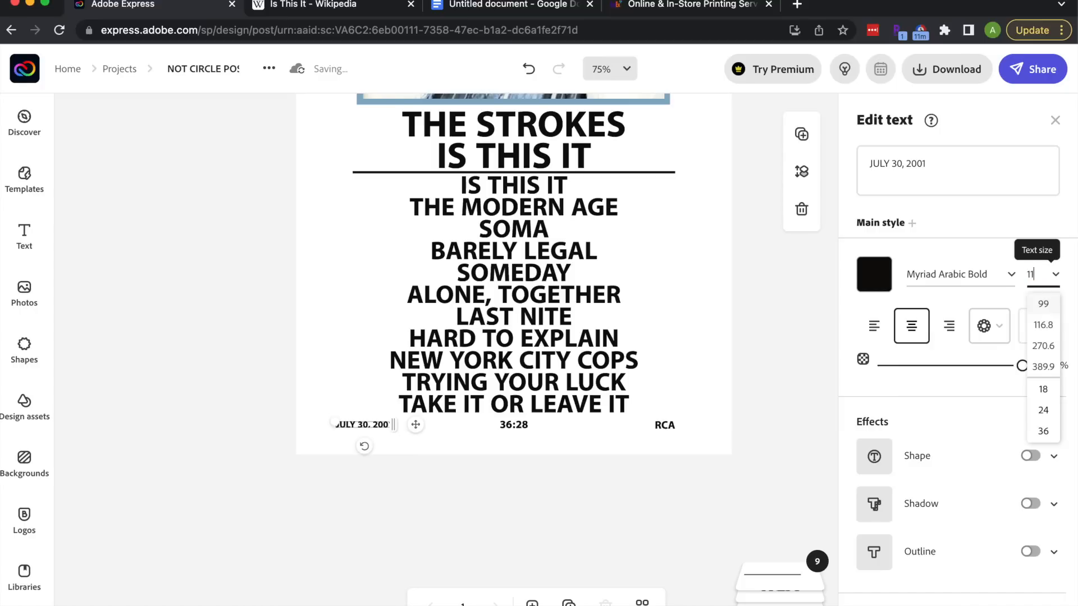
type("116.8")
key("Return")
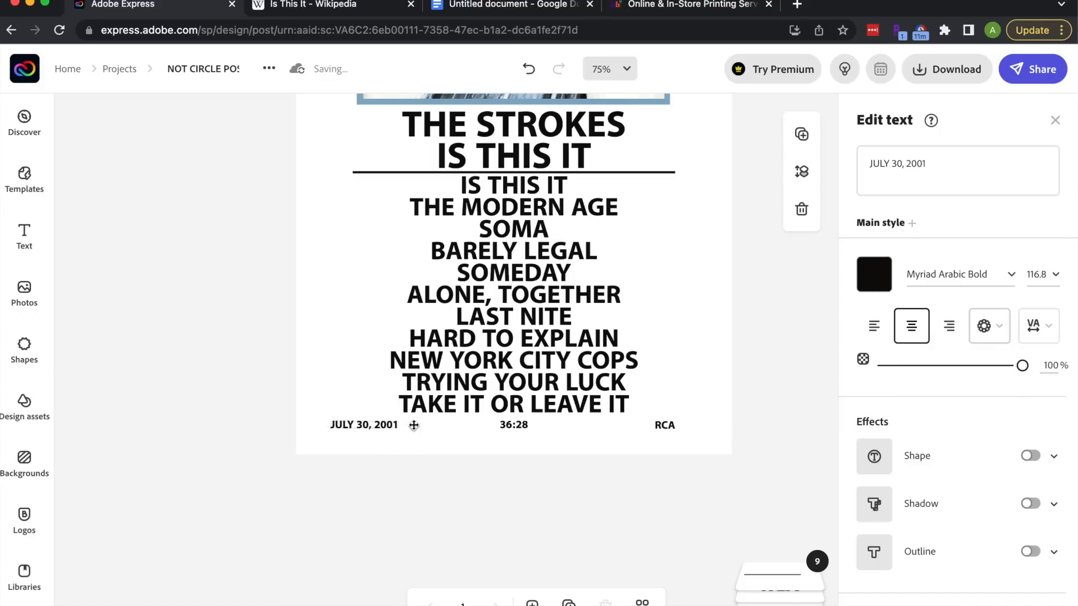
mouse_move(418, 425)
left_mouse_down()
mouse_move(427, 426)
mouse_move(418, 425)
left_mouse_up()
left_click(787, 384)
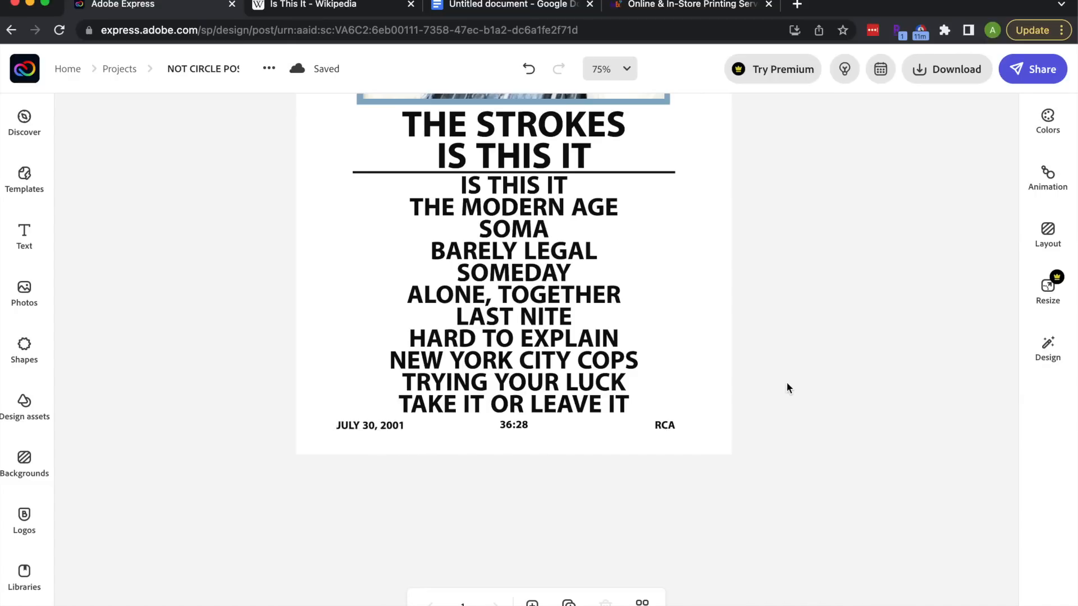
Save the orange and blue Is This It cover from the Google image results to the Desktop.
left_click(636, 69)
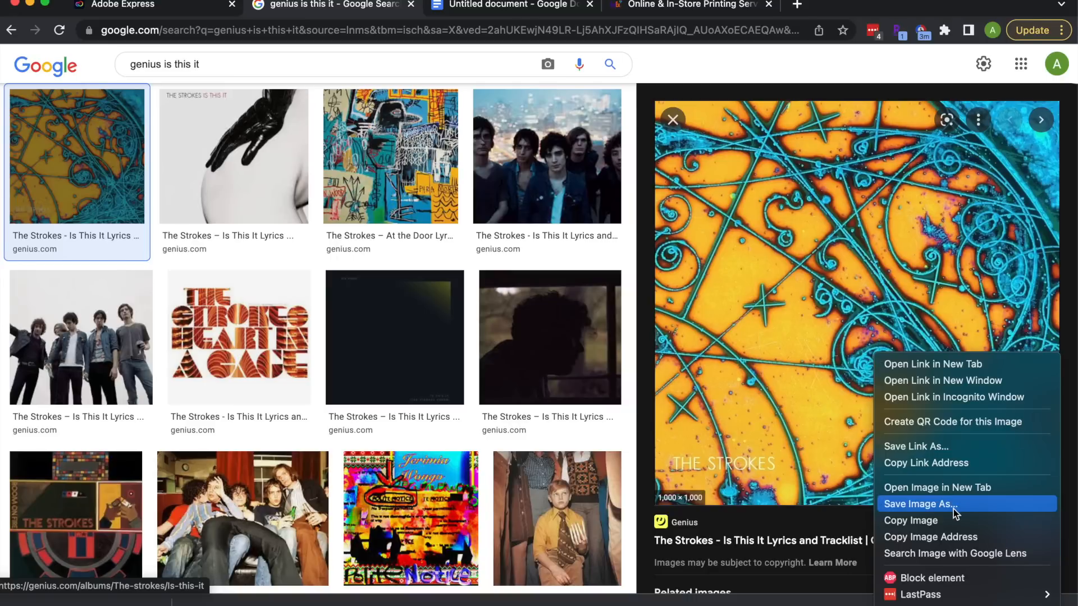
left_click(920, 504)
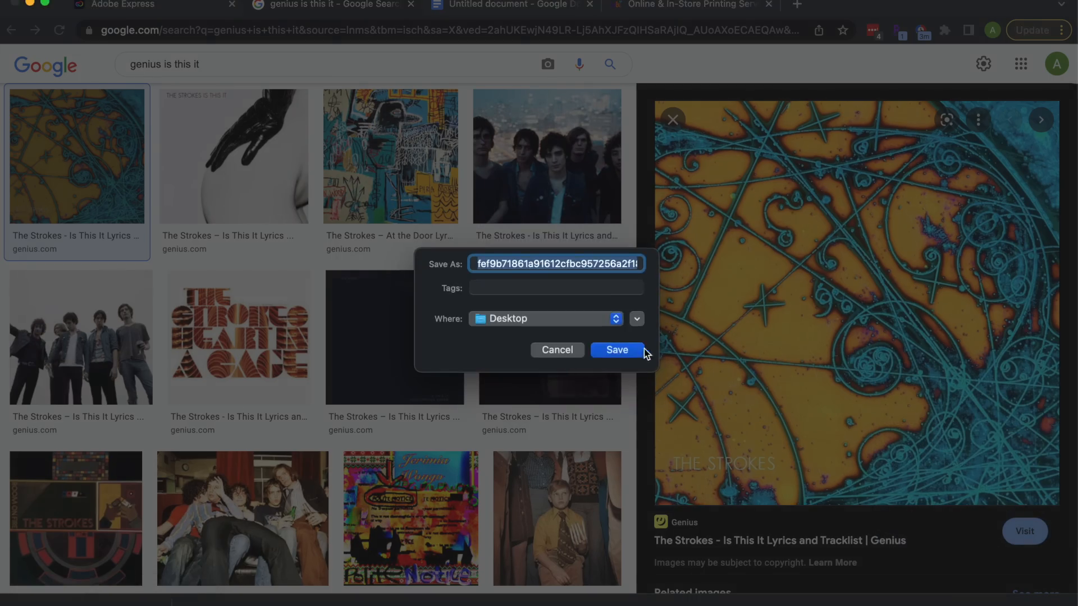
left_click(629, 350)
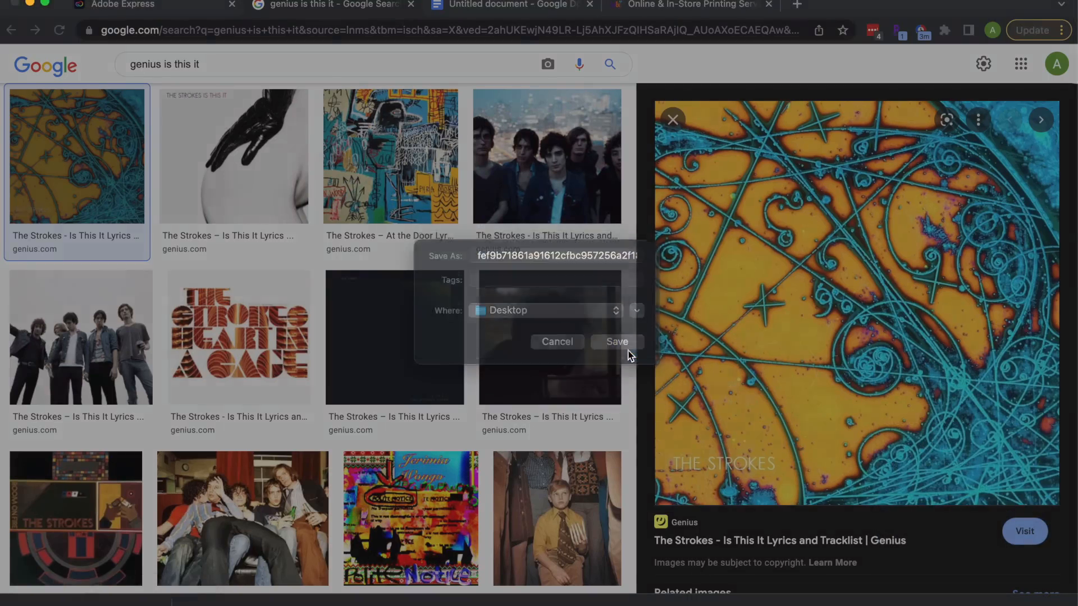
Replace the glove cover photo on the poster with the downloaded orange and blue cover, searching the Desktop files for "fef".
left_click(185, 9)
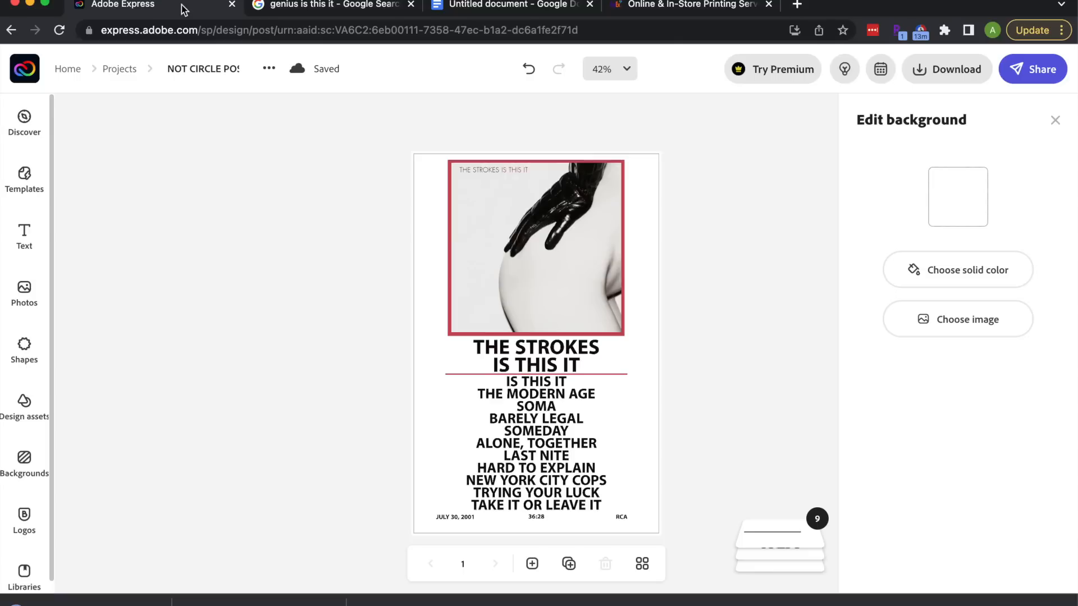
left_click(546, 244)
left_click(915, 173)
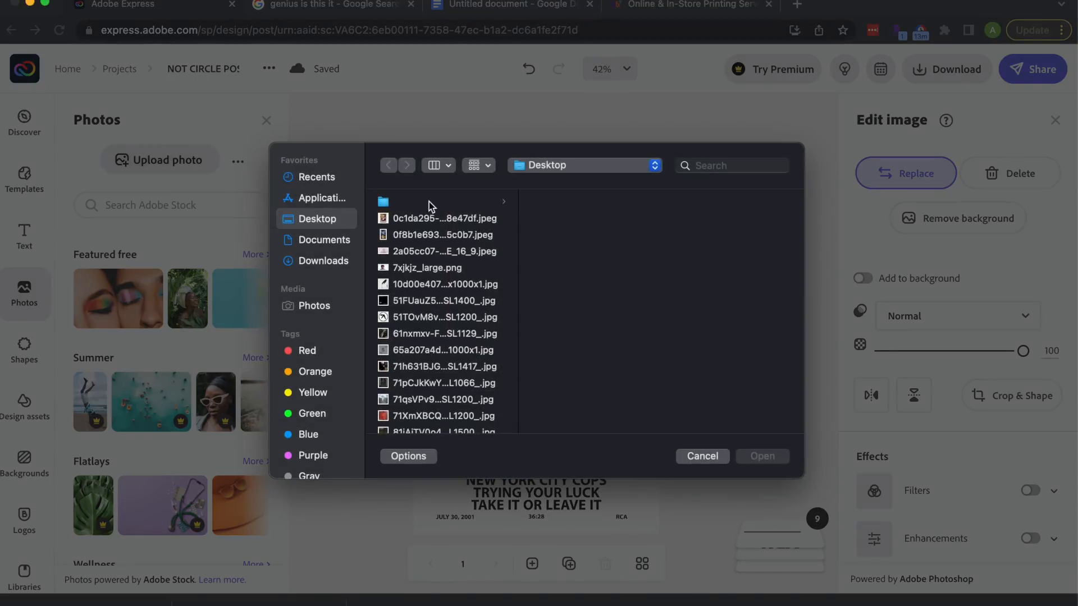
left_click(718, 165)
type("fef")
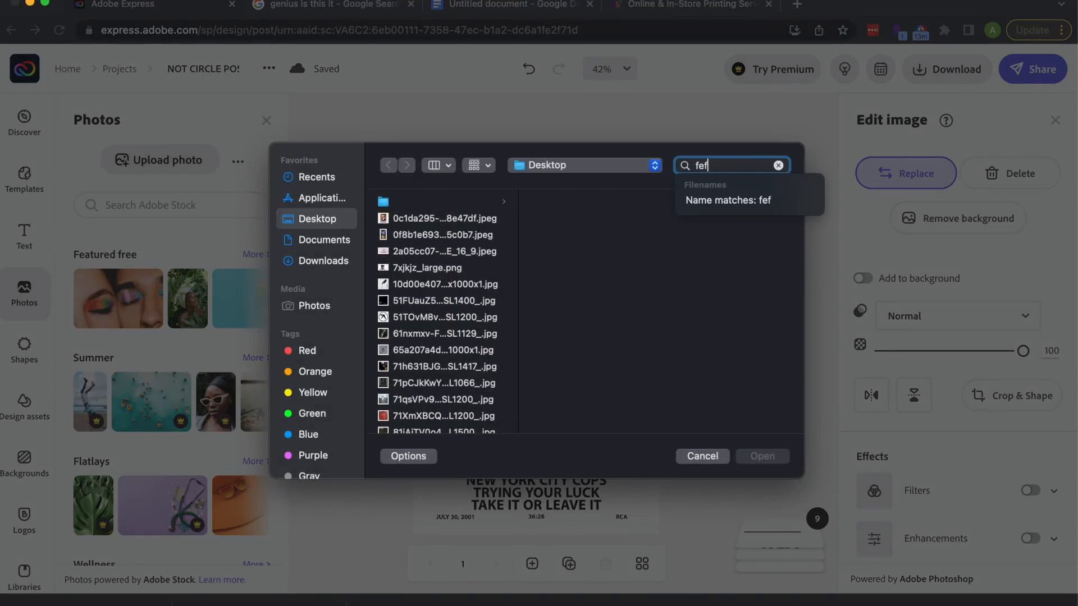
left_click(460, 246)
left_click(765, 456)
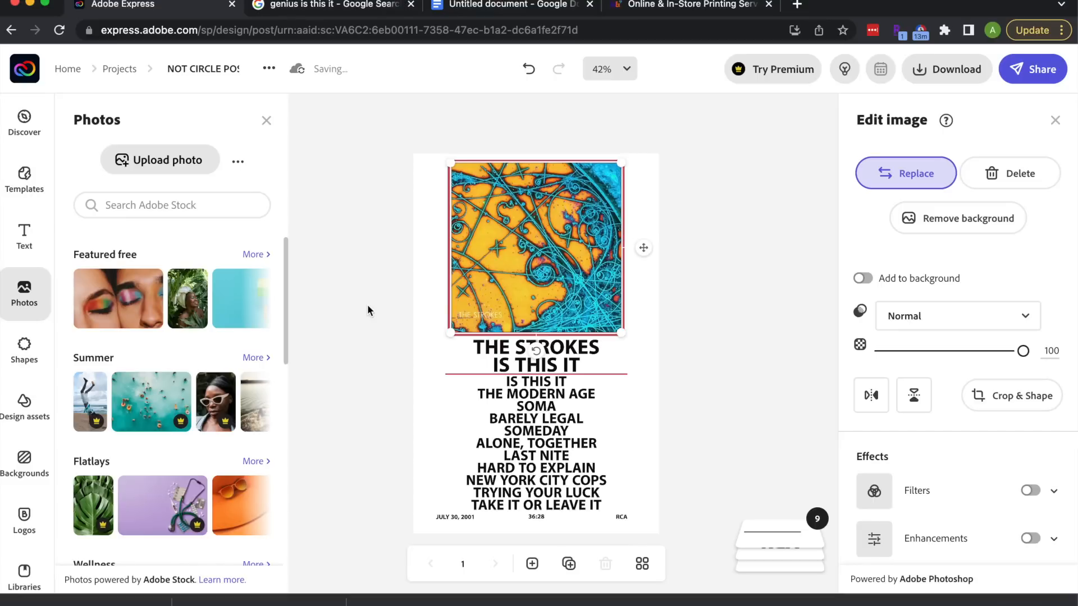
left_click(719, 261)
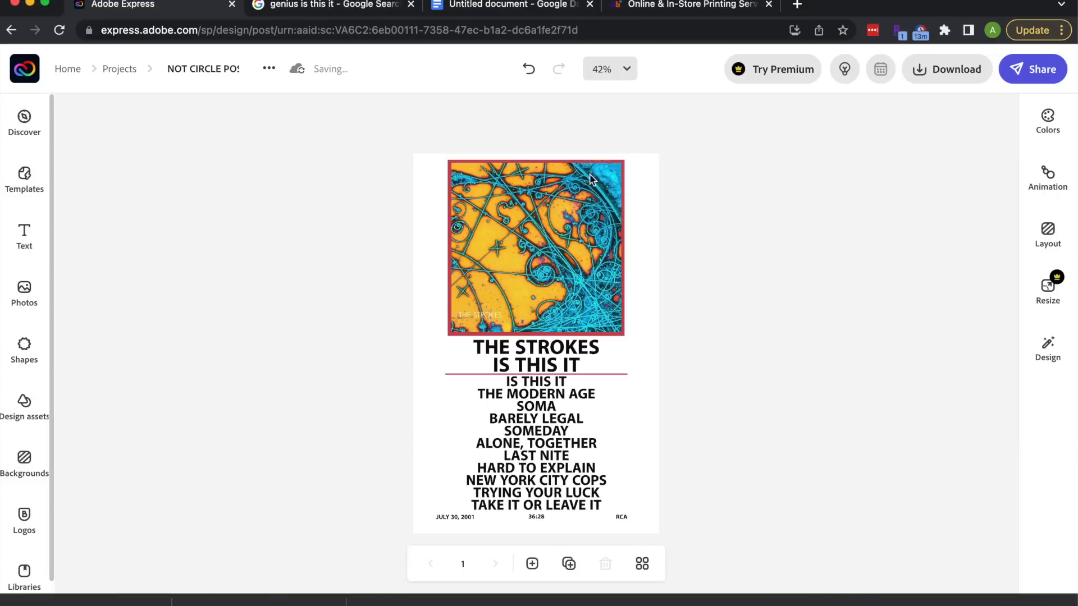
Fill the frame around the cover with the yellow FACB35 sampled from the artwork.
left_click(610, 69)
left_click(571, 195)
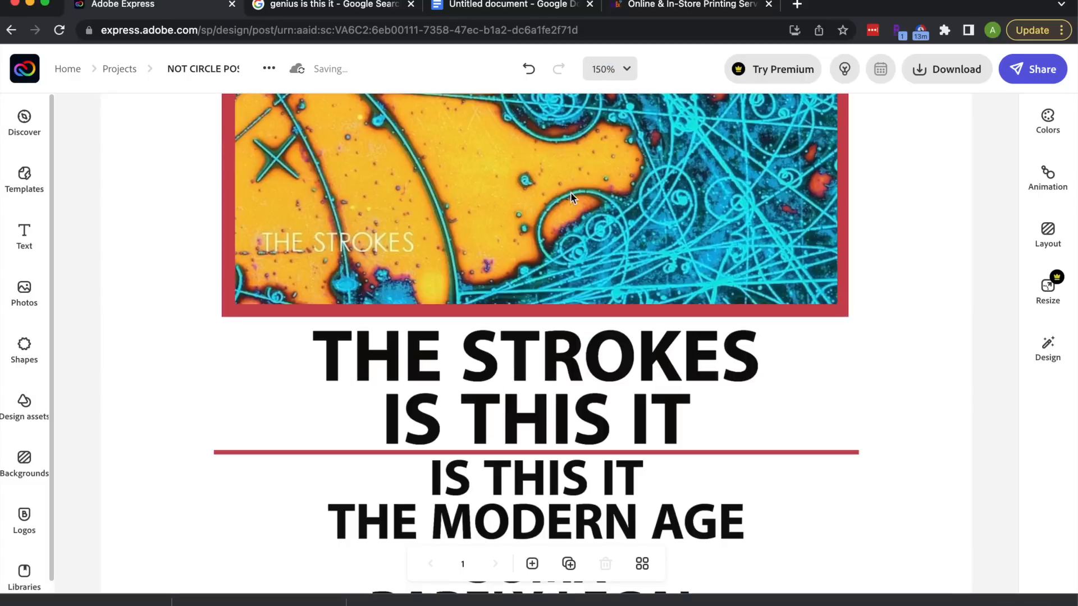
left_click(764, 315)
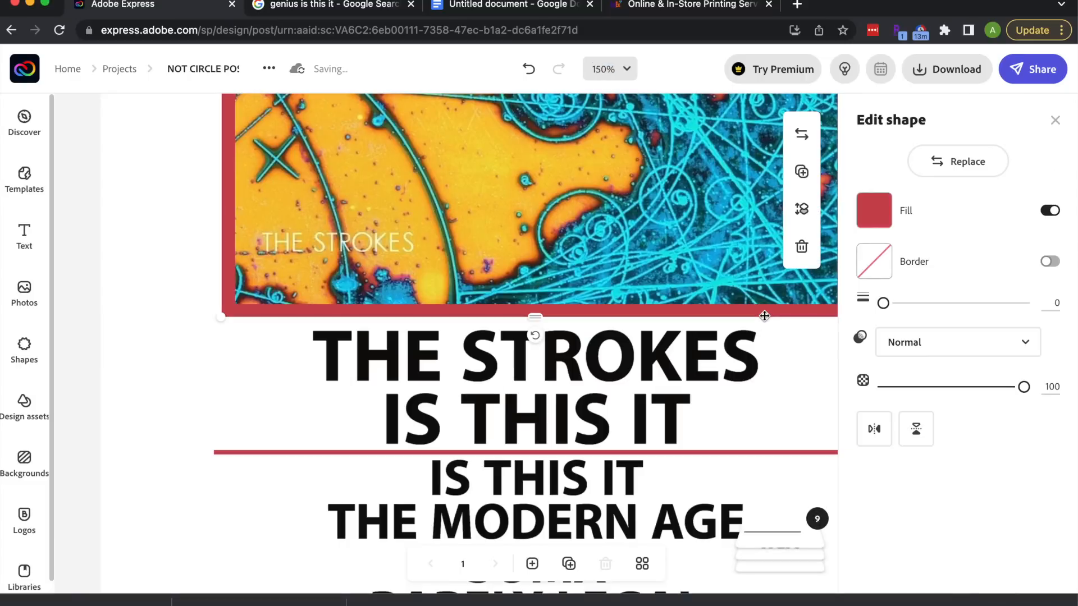
left_click(873, 211)
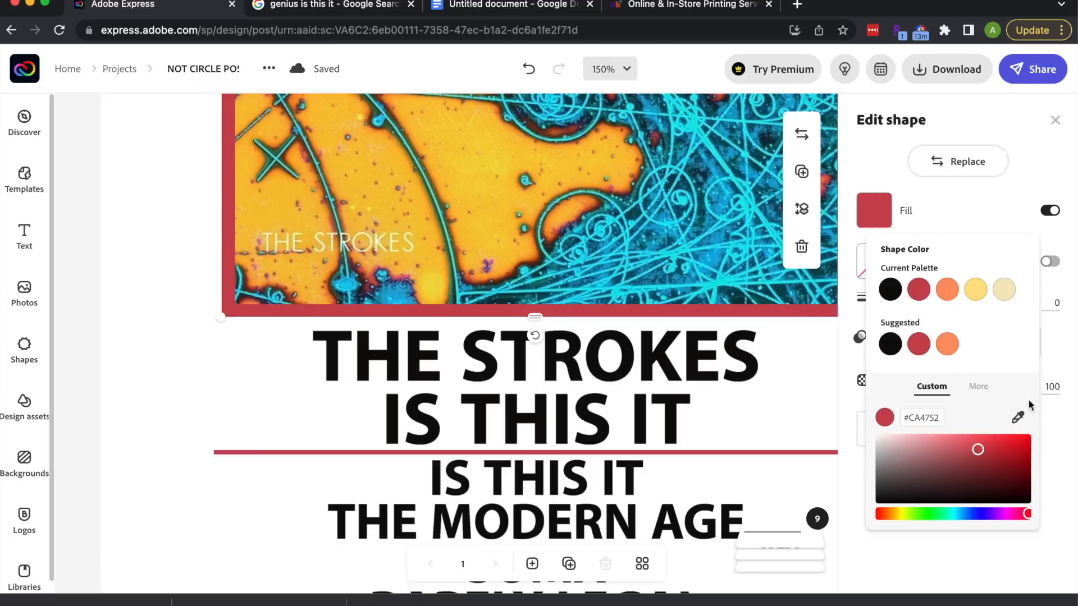
left_click(1018, 417)
left_click(495, 221)
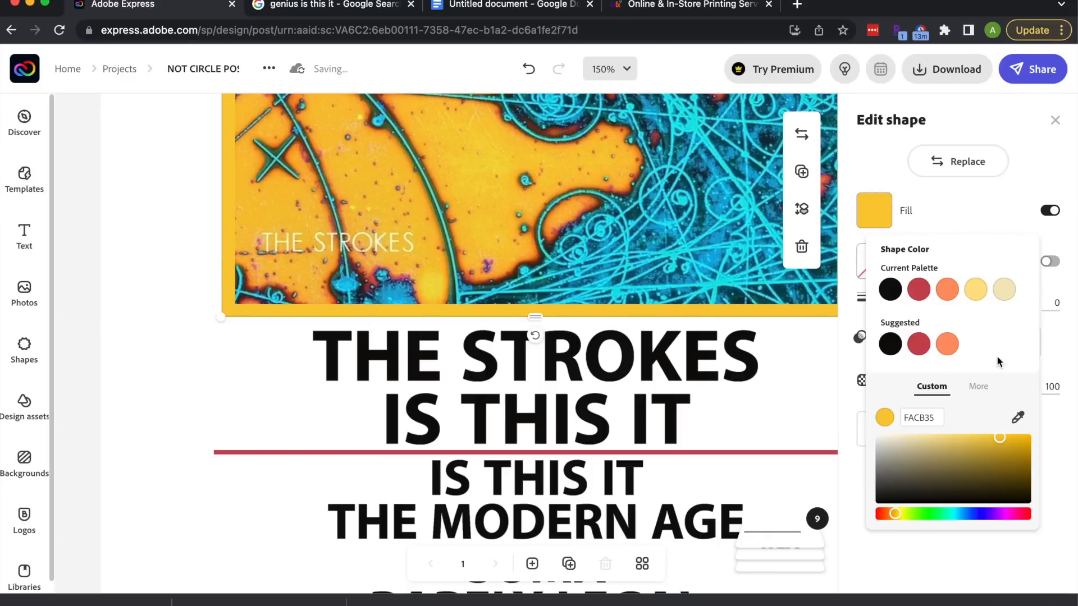
Fill the frame around the cover with the light blue 3DD0E3 sampled from the artwork, and view the whole poster.
left_click(1018, 417)
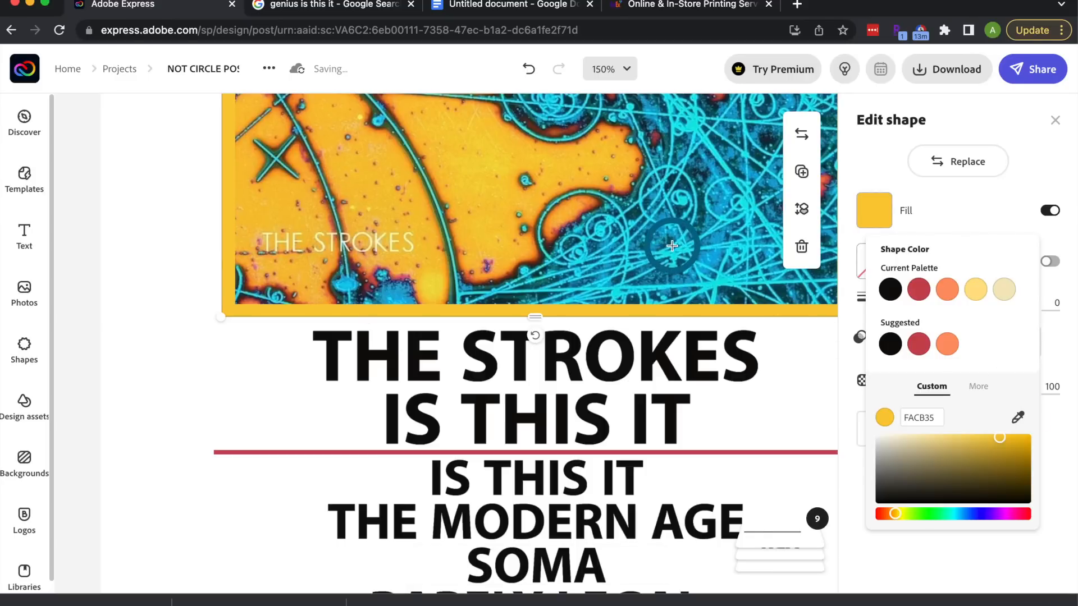
left_click(671, 246)
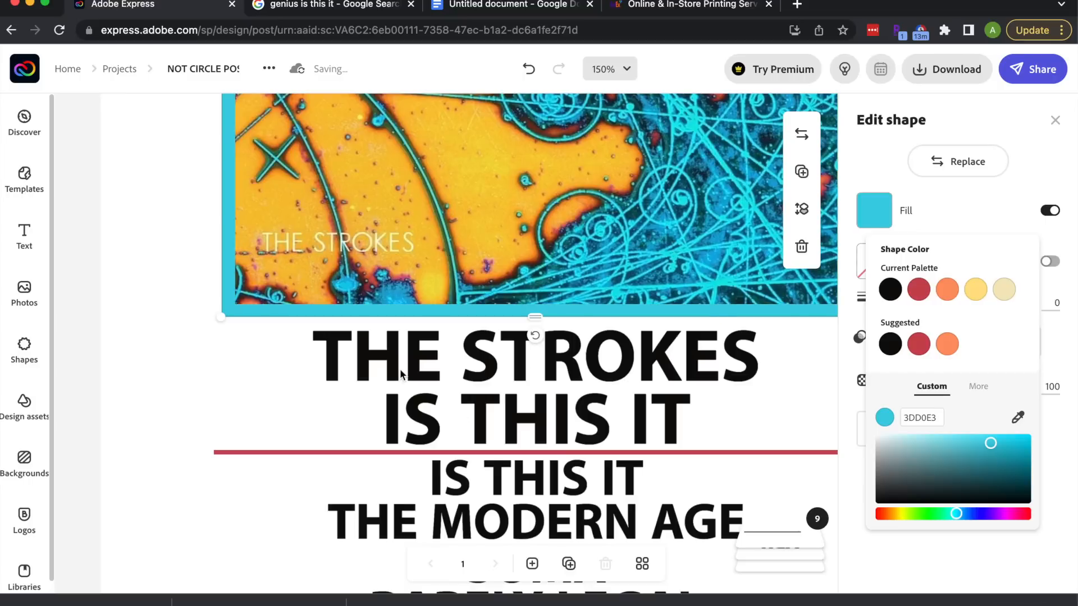
left_click(223, 394)
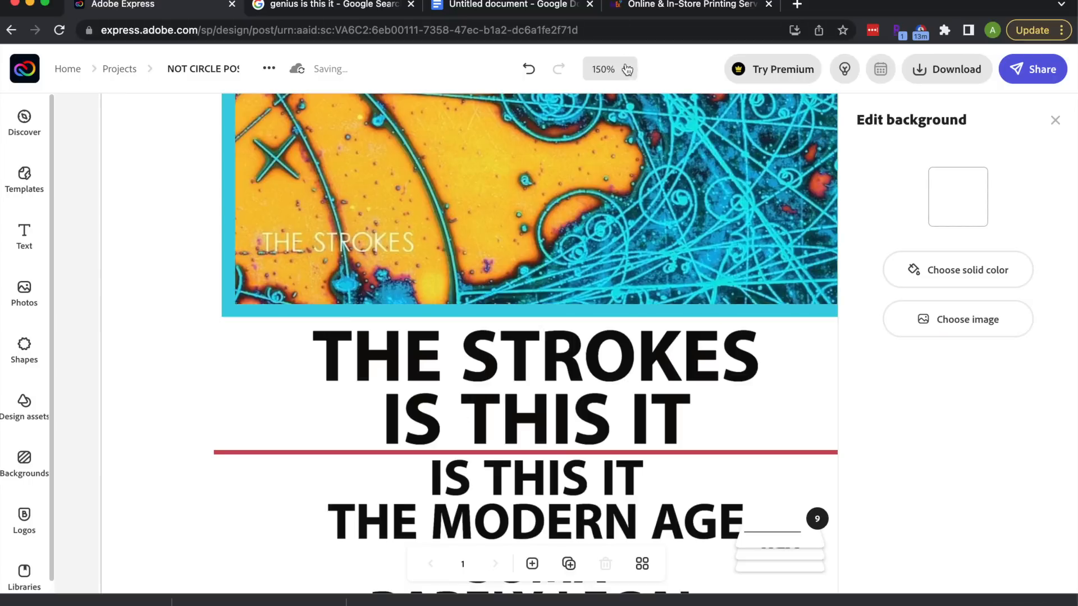
left_click(626, 69)
left_click(553, 330)
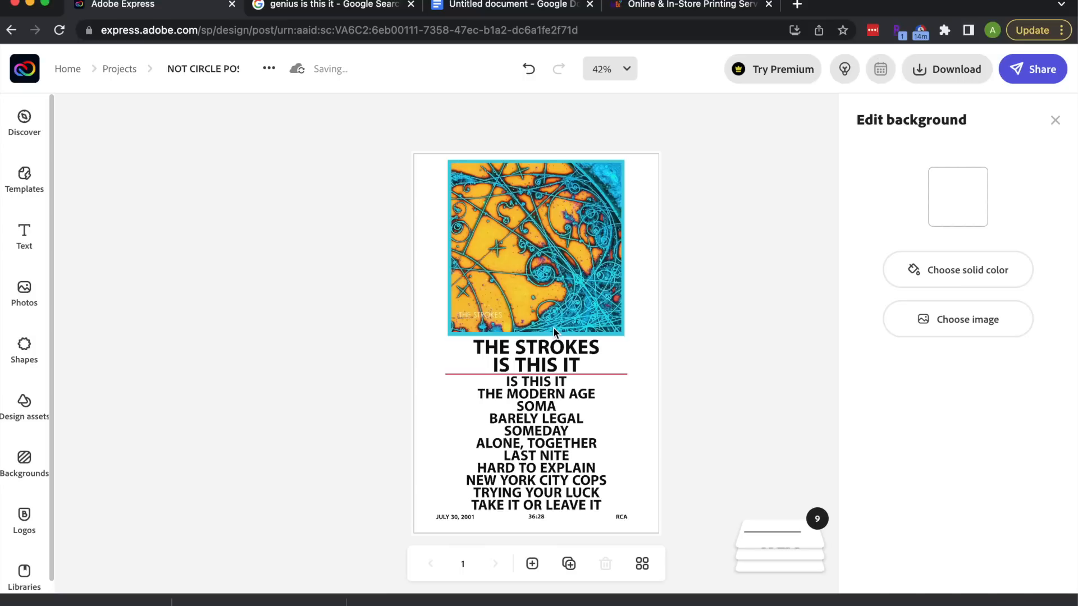
left_click(689, 346)
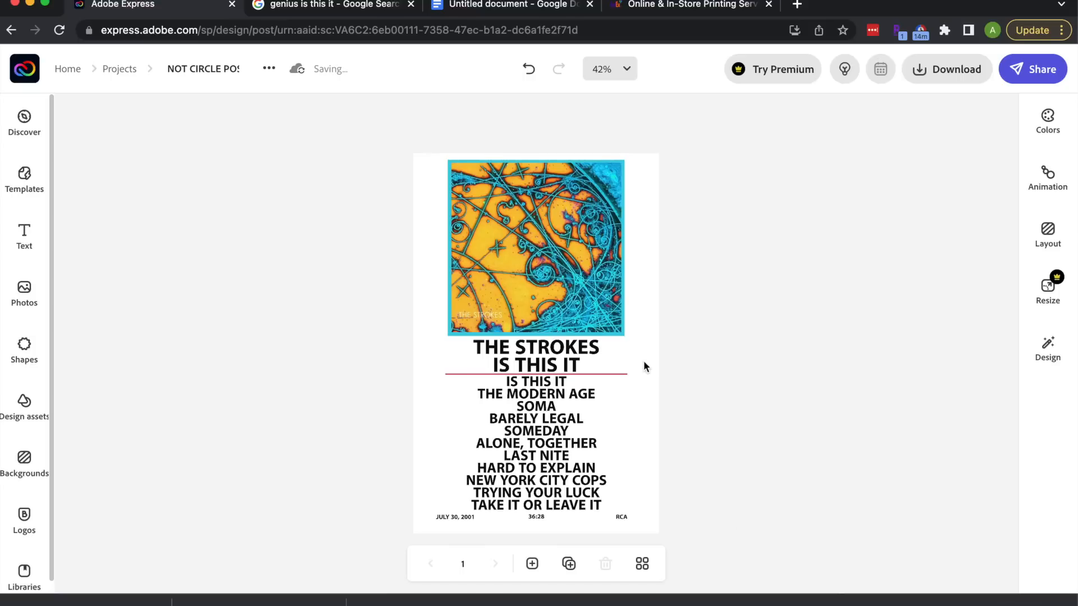
Recolour the divider line below the album title with the palette's light blue and download the poster as a PNG.
left_click(616, 377)
left_click(874, 210)
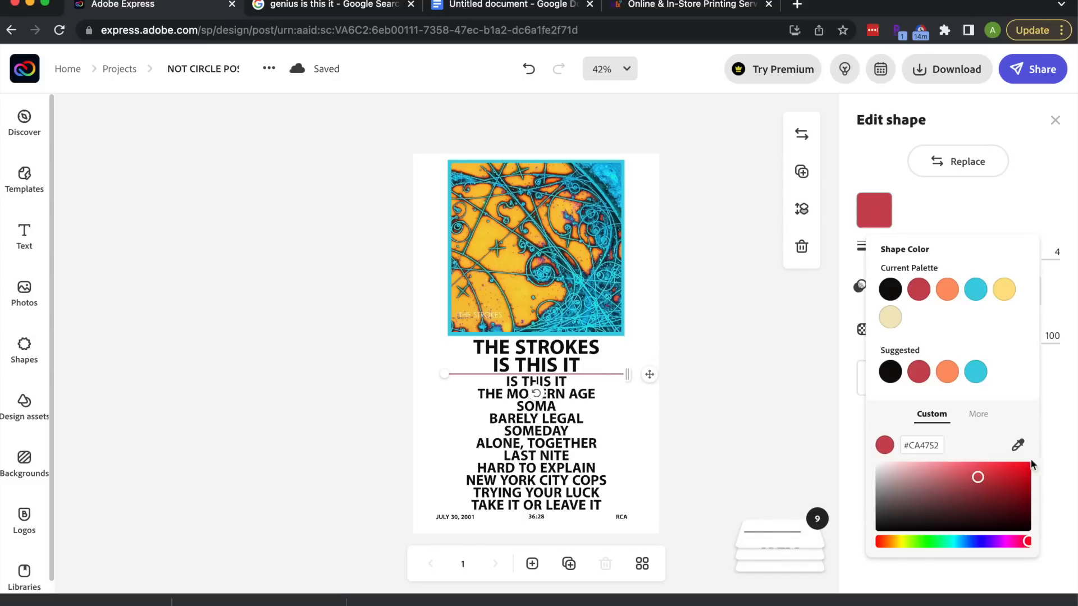
left_click(975, 371)
left_click(750, 385)
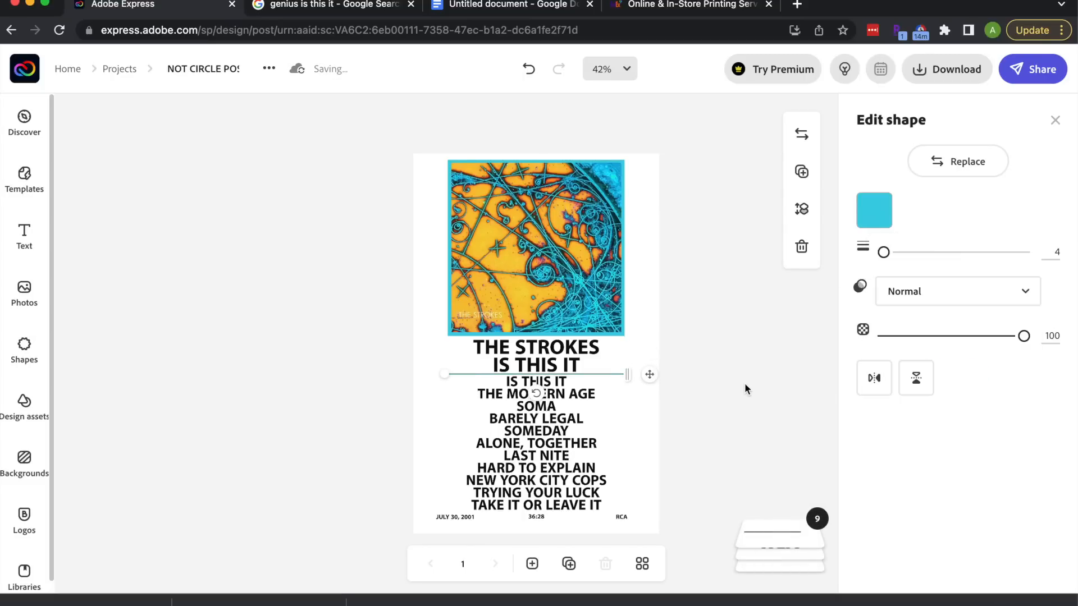
left_click(747, 384)
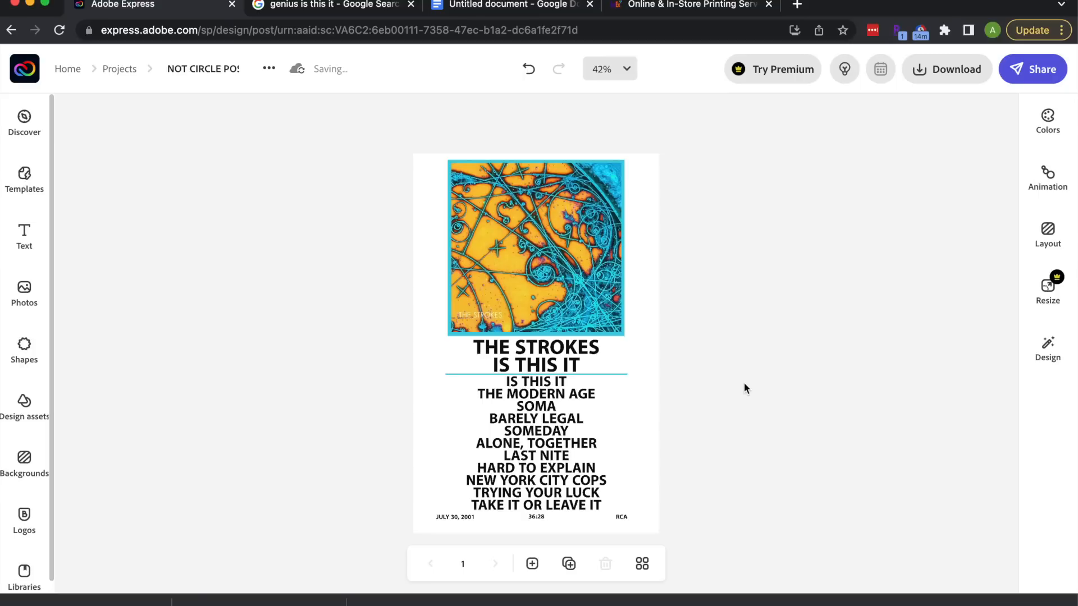
left_click(946, 73)
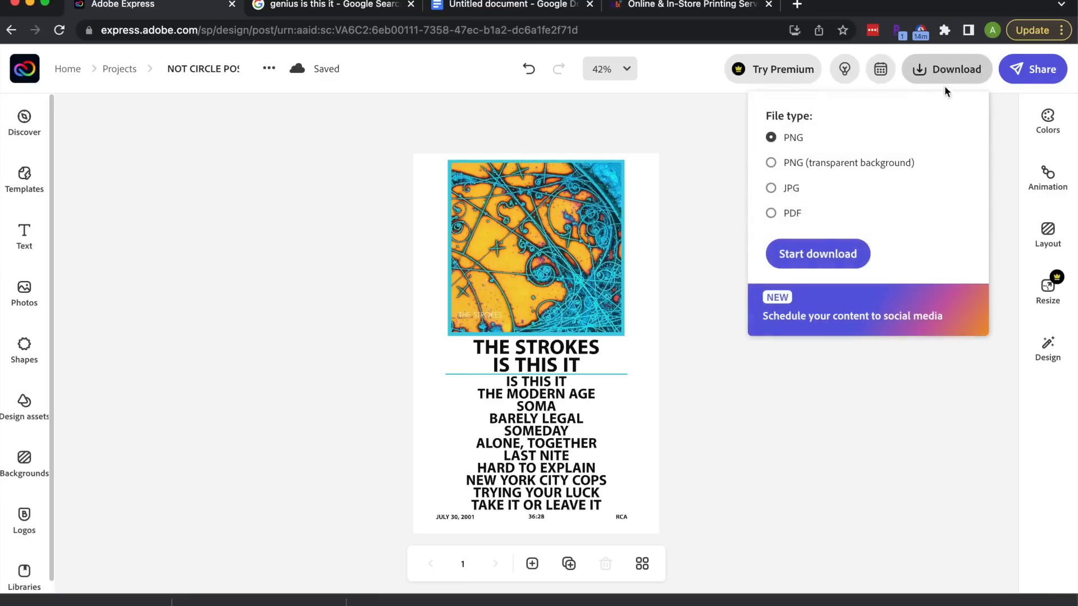
left_click(813, 257)
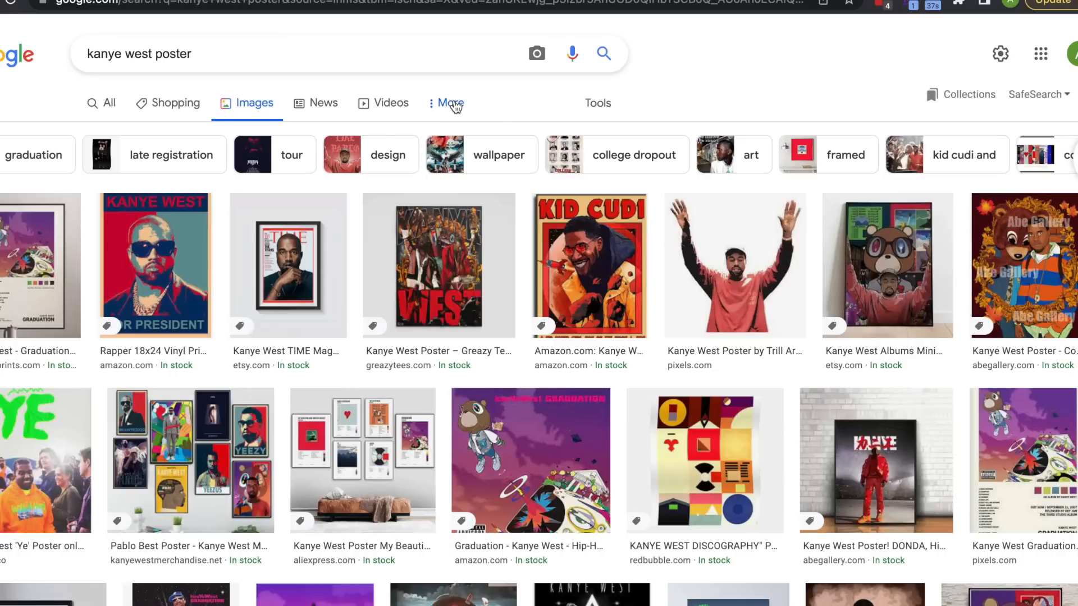
Filter the "kanye west poster" Google image results to Large size.
left_click(455, 106)
left_click(558, 106)
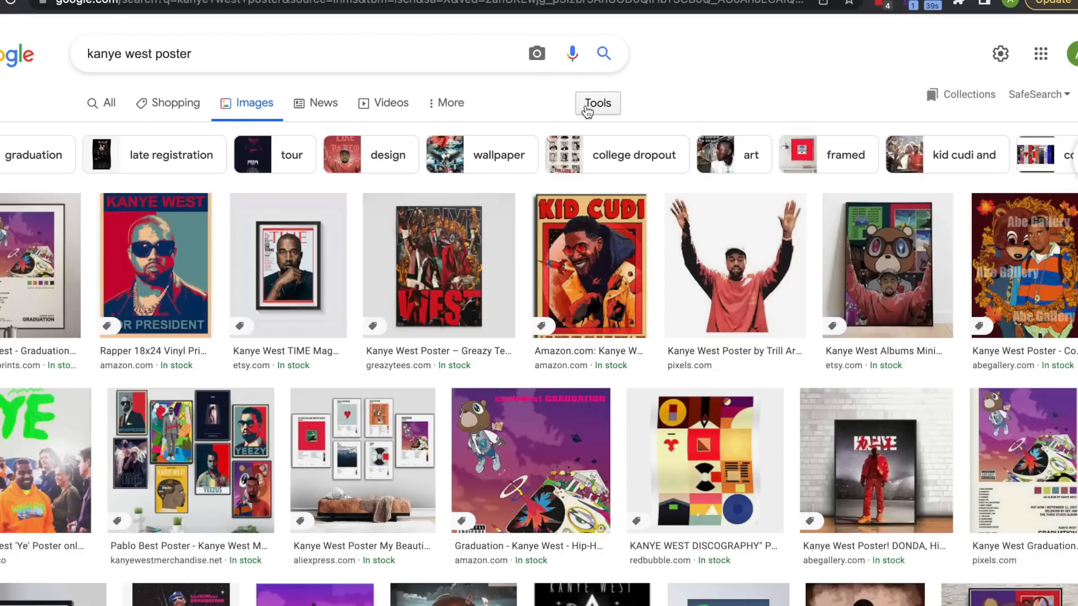
left_click(589, 104)
left_click(85, 135)
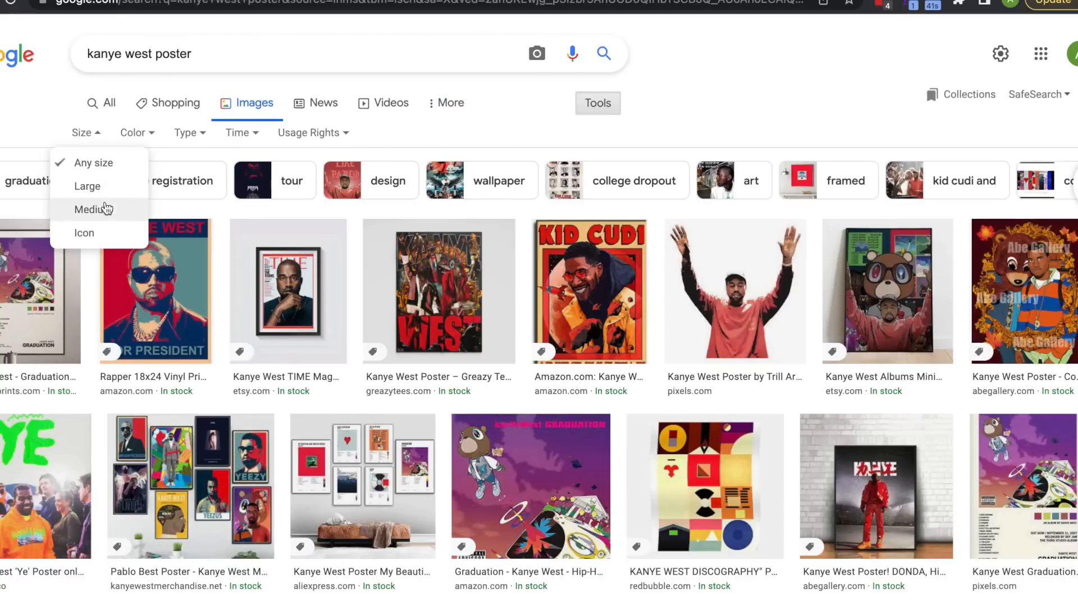
left_click(112, 188)
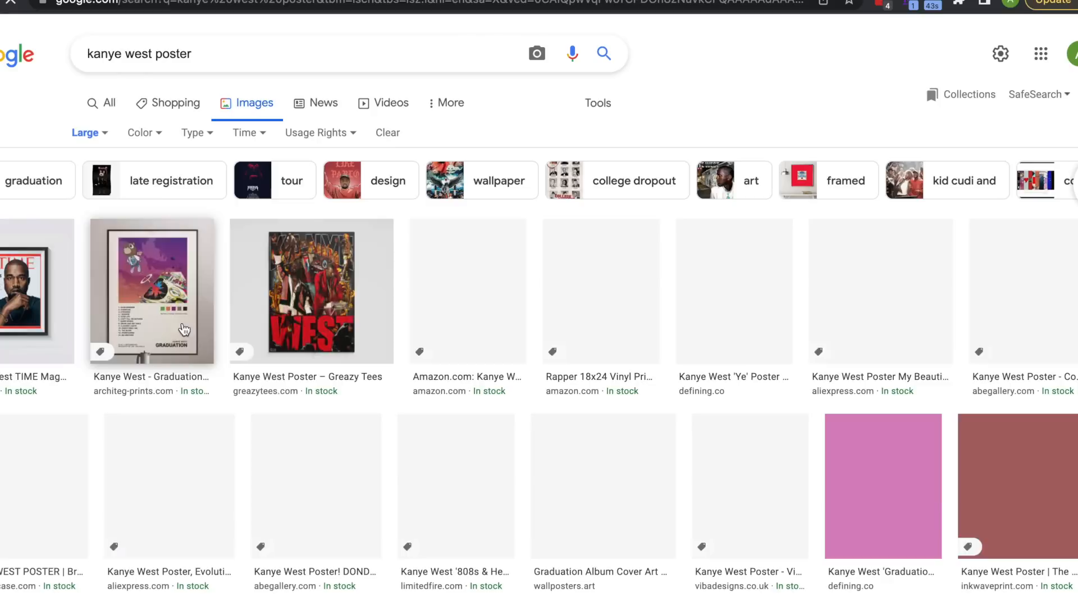
Browse the large Kanye West poster results and save the comic-style DONDA poster image to the Desktop.
scroll(205, 363, "down", 2)
scroll(204, 362, "down", 4)
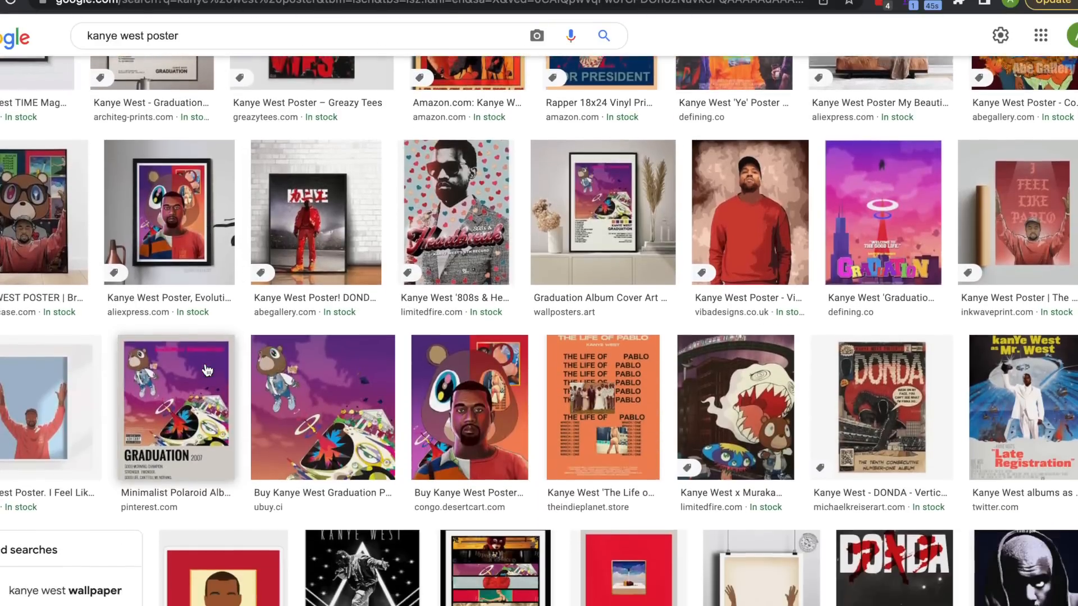
scroll(207, 370, "down", 1)
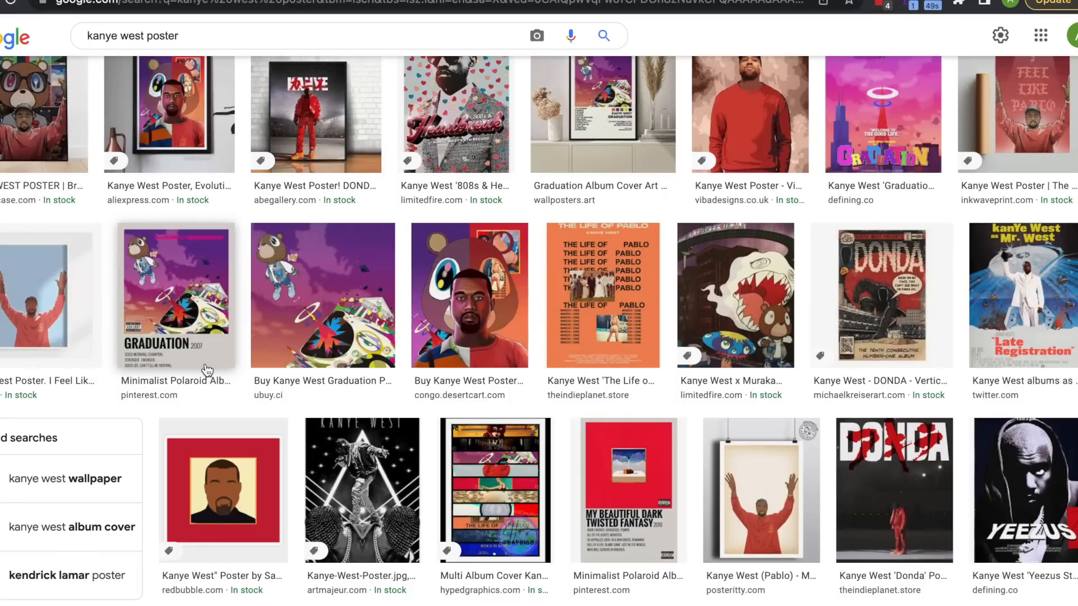
left_click(719, 293)
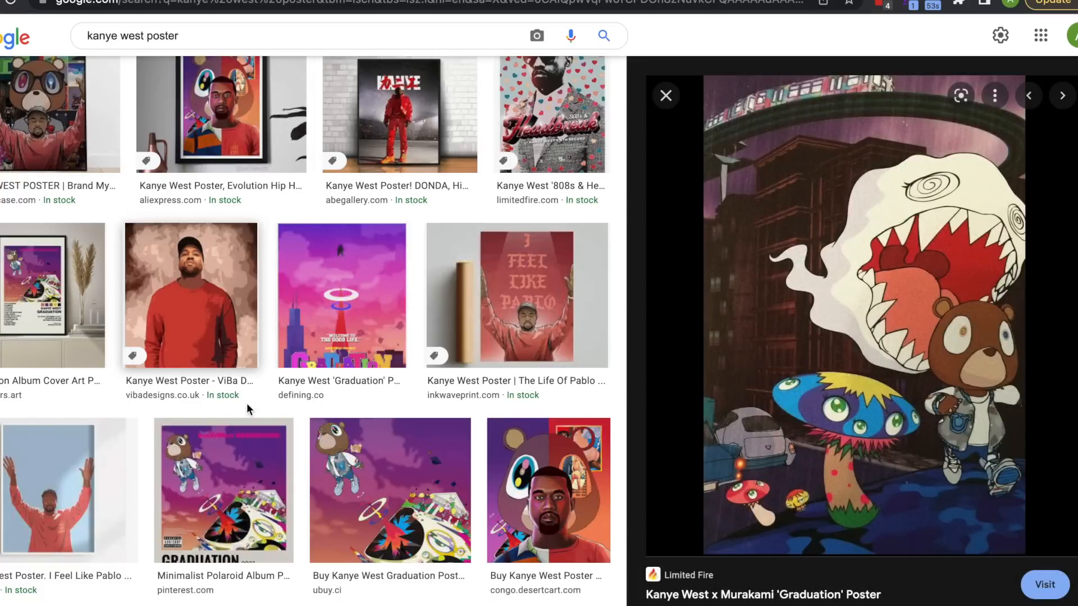
scroll(248, 409, "down", 3)
left_click(339, 502)
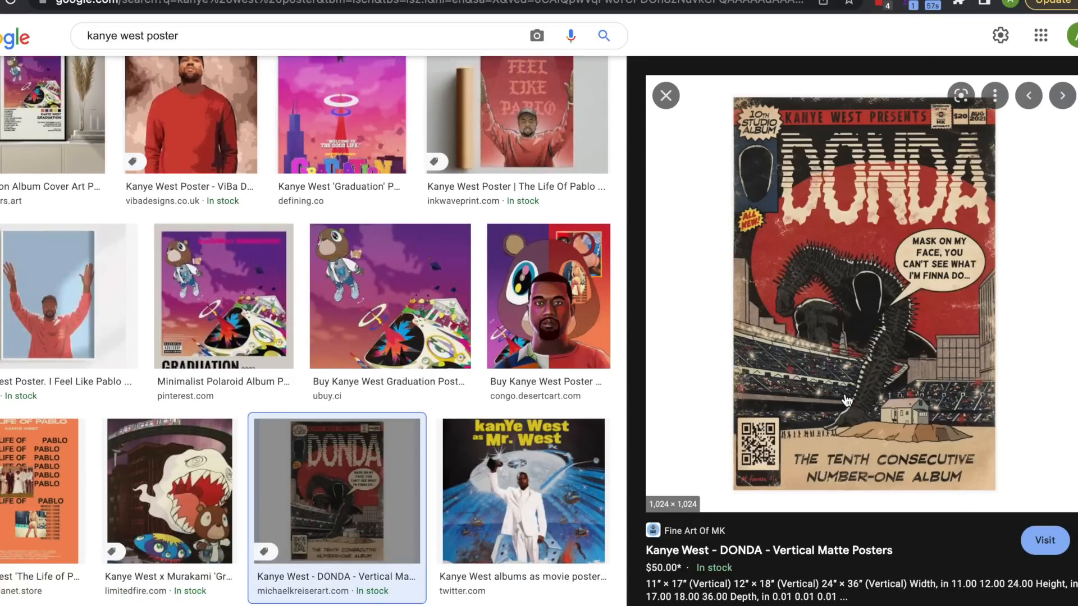
right_click(846, 400)
left_click(895, 514)
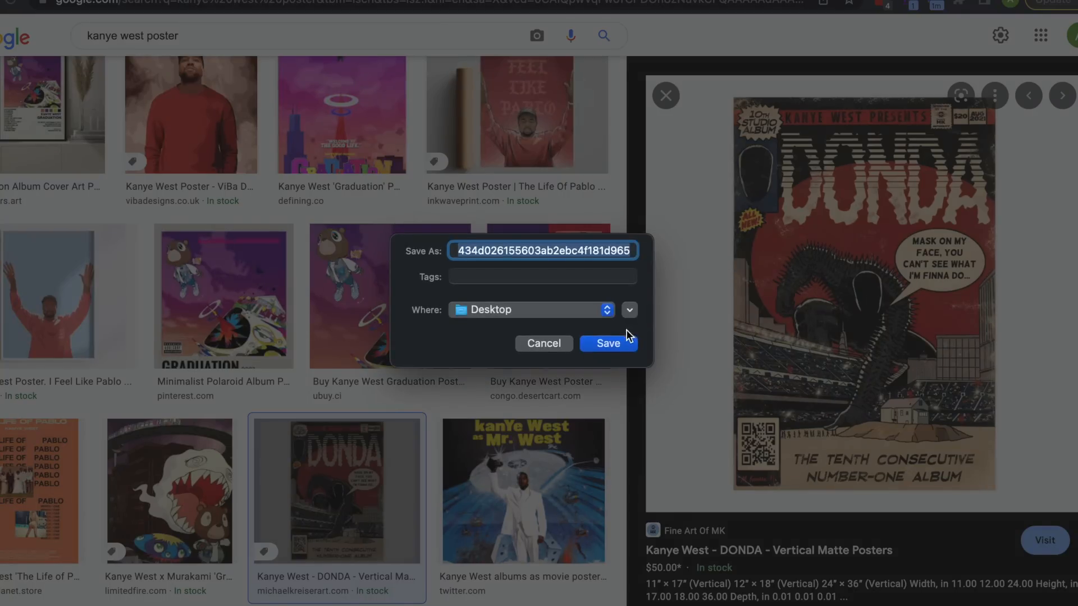
left_click(617, 342)
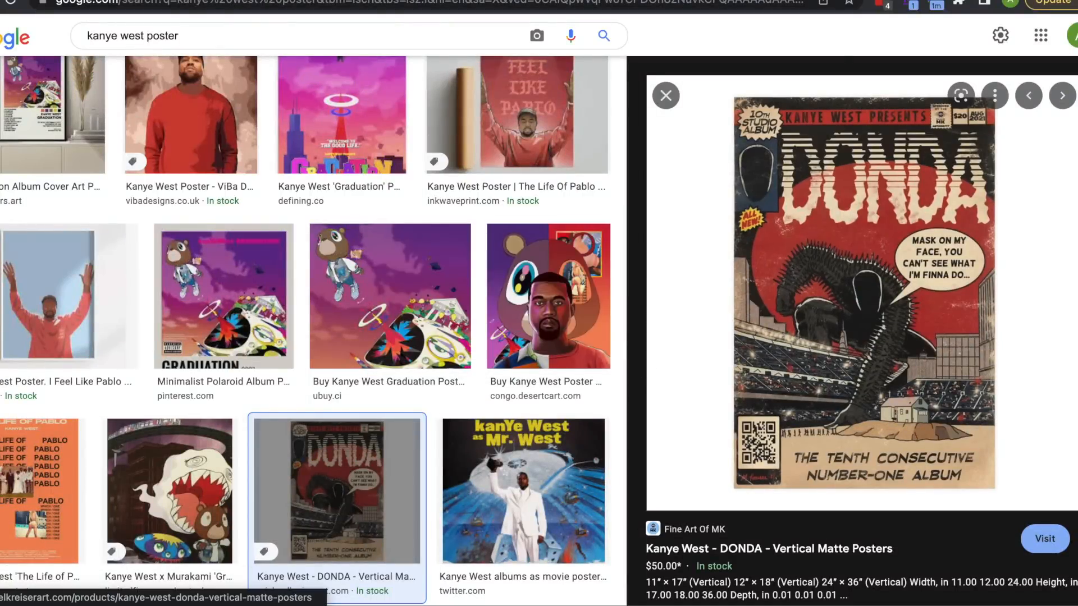
Open the DONDA poster's product page and enlarge its product image.
left_click(821, 277)
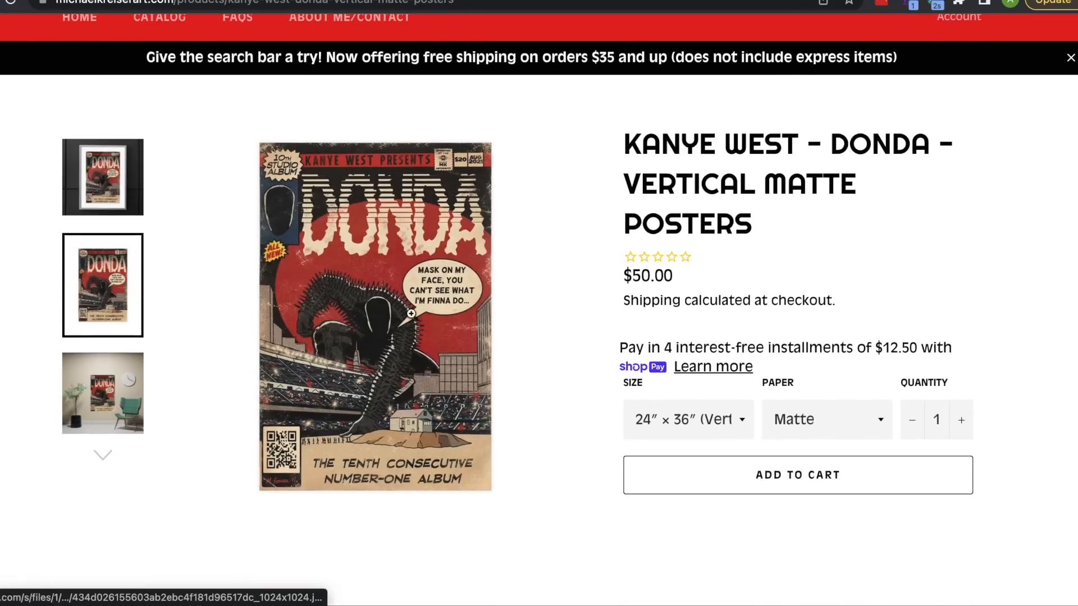
left_click(407, 296)
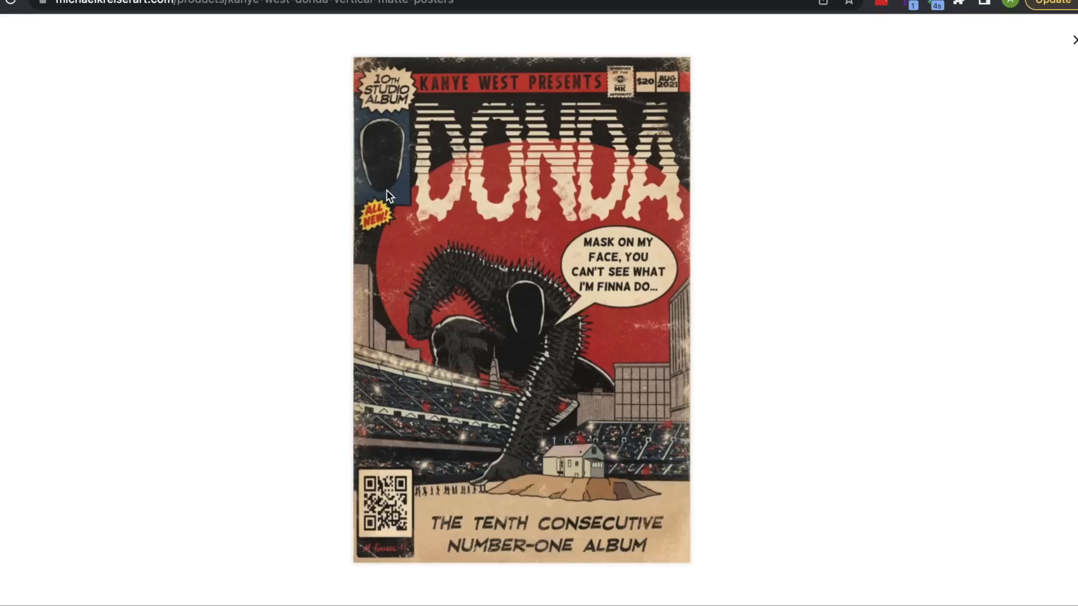
key("super+shift+4")
key("Escape")
key("super+equal")
key("super+equal")
key("super+equal")
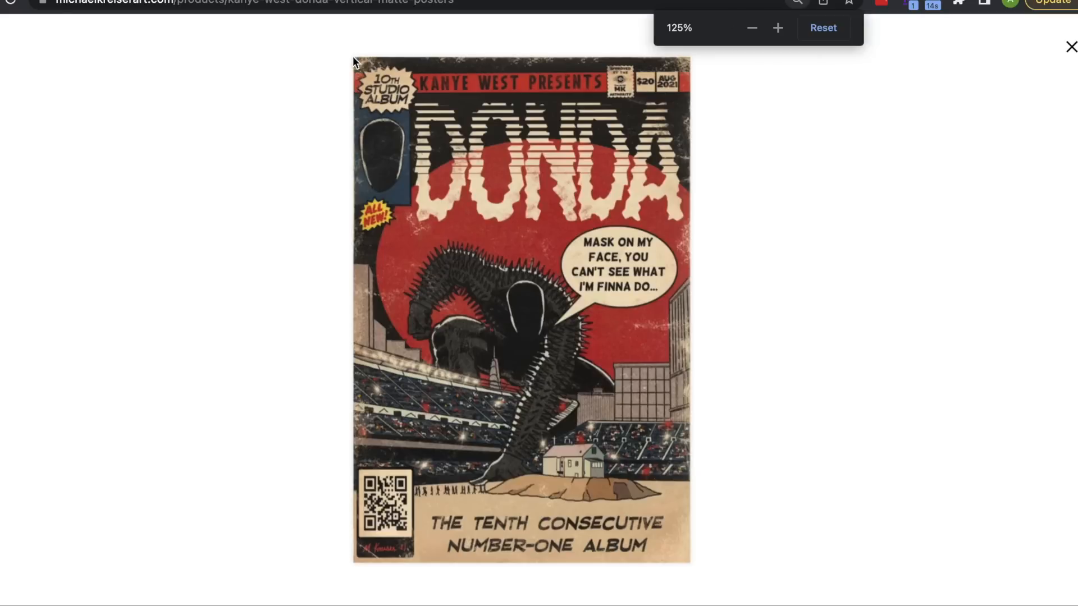
key("super+0")
Capture a screenshot of the enlarged DONDA poster, cropped exactly to its edges.
key("super+shift+4")
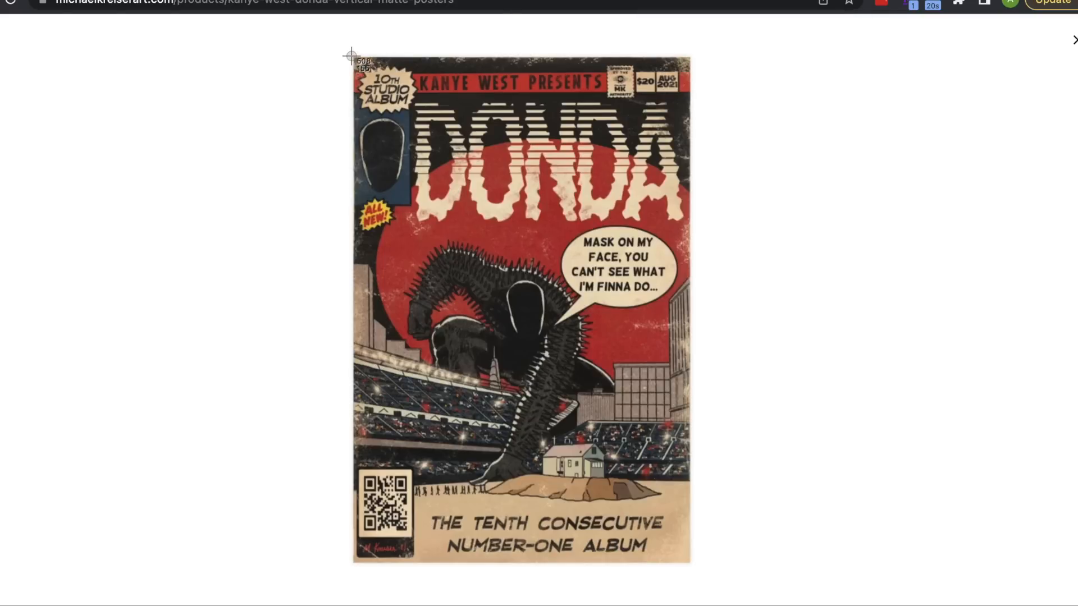
left_click_drag(353, 58, 690, 564)
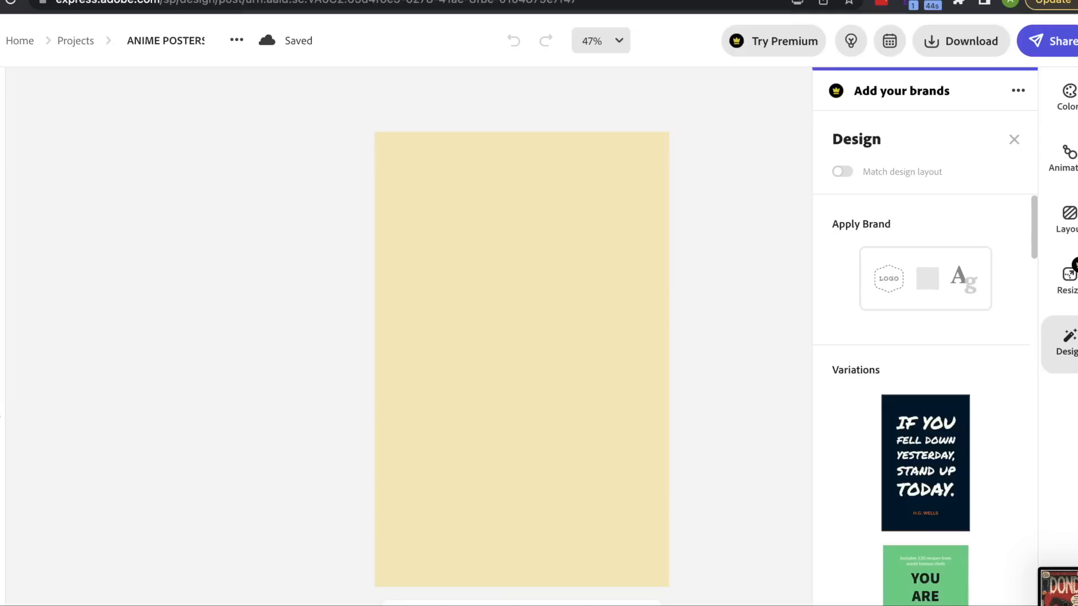
In Adobe Express, add the DONDA screenshot to the blank ANIME POSTERS page and enlarge it to cover the whole page.
left_click_drag(473, 277, 458, 160)
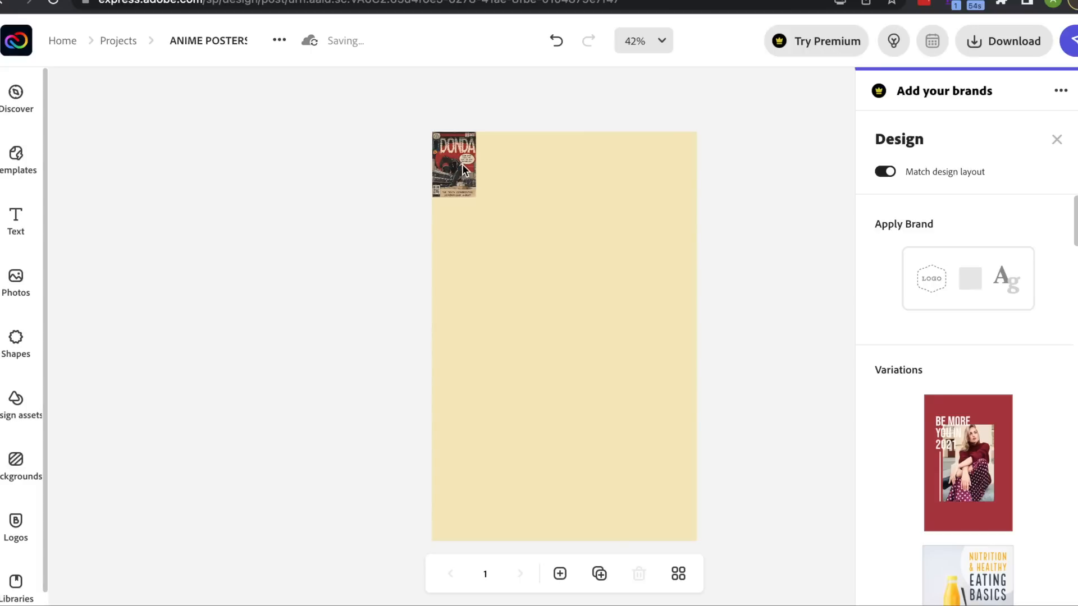
left_click(472, 187)
left_click_drag(475, 193, 698, 528)
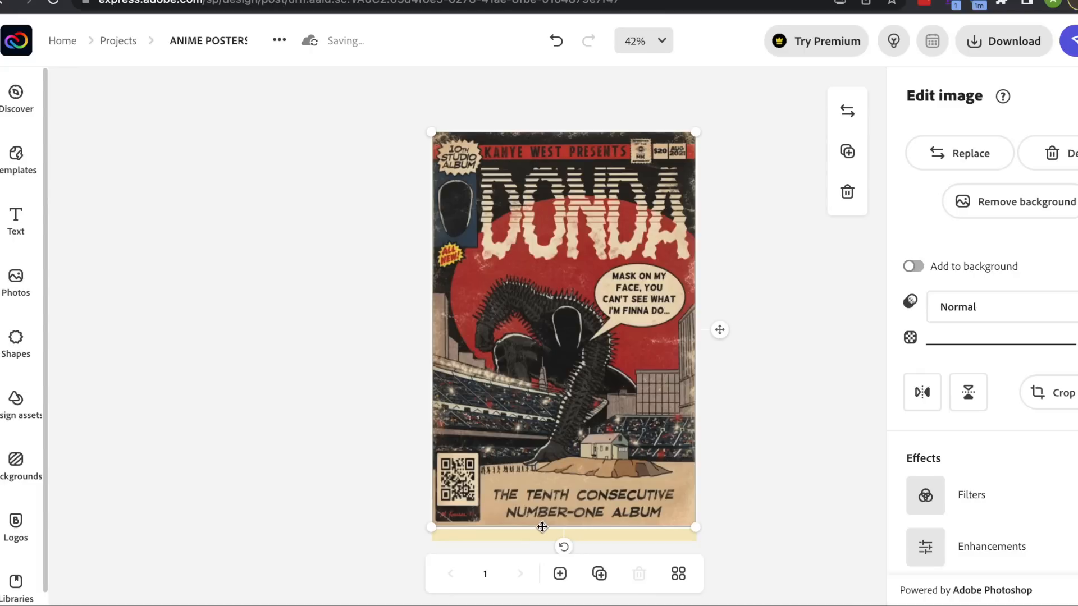
left_click_drag(541, 528, 541, 529)
left_click_drag(690, 528, 699, 549)
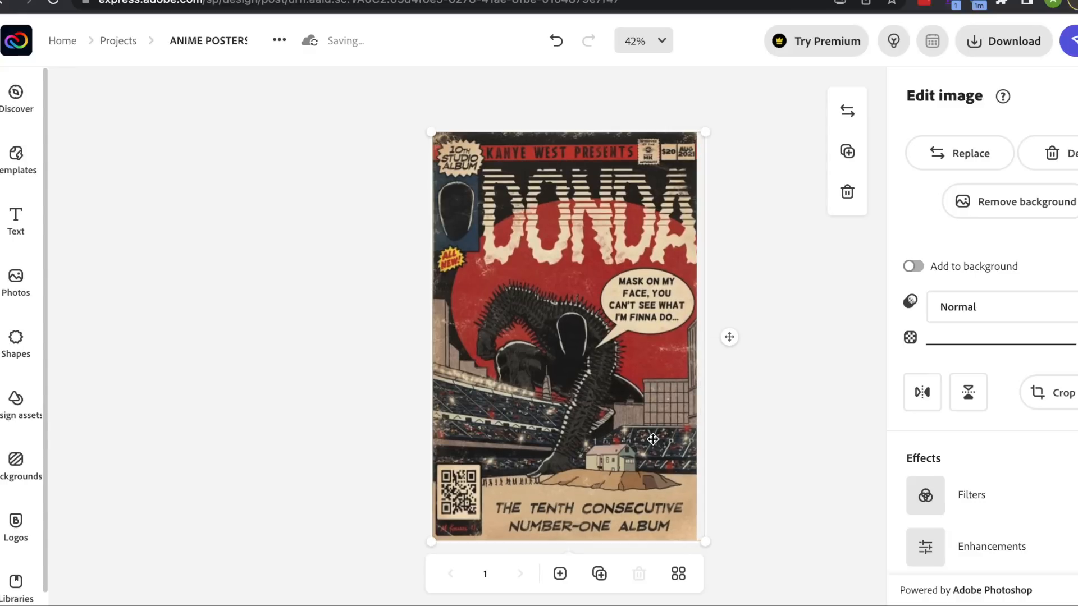
Shift the DONDA image sideways to balance its overflow on the page, and download the design as a PNG.
left_click_drag(651, 439, 651, 444)
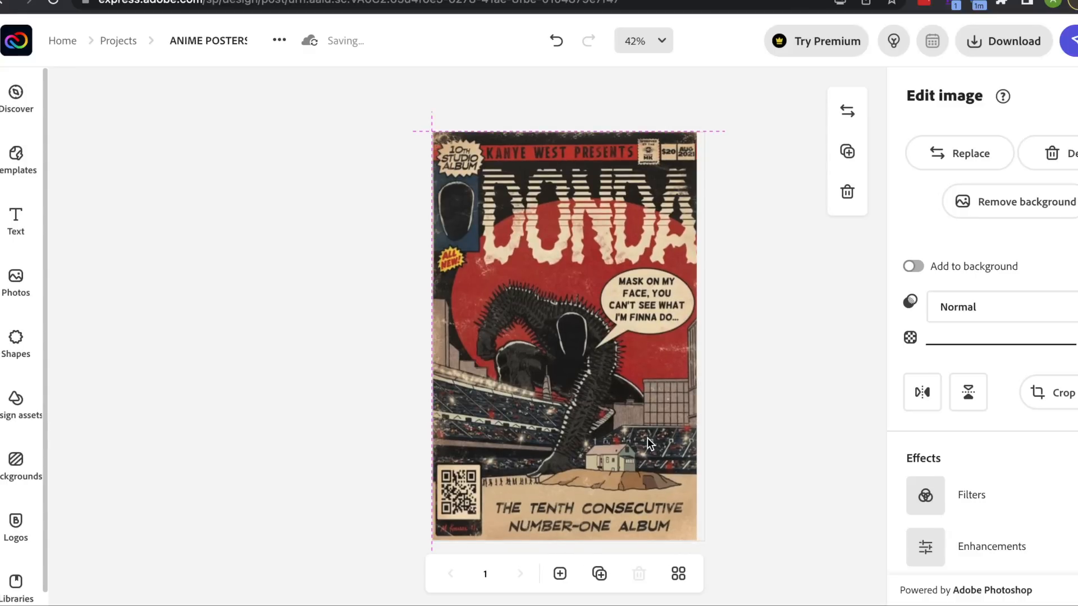
left_click_drag(644, 439, 643, 439)
left_click(764, 432)
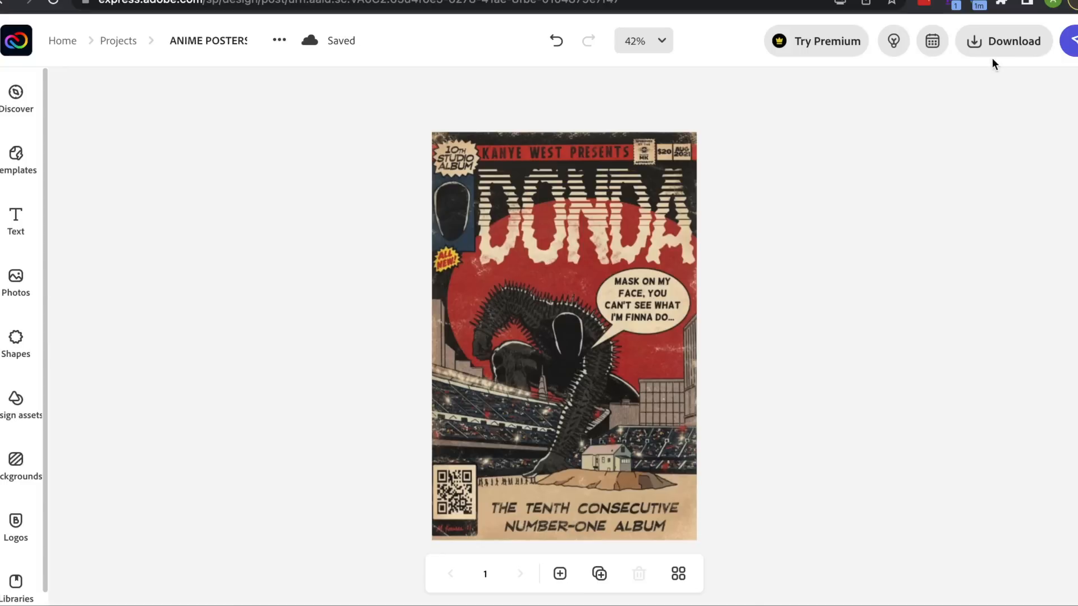
left_click(999, 36)
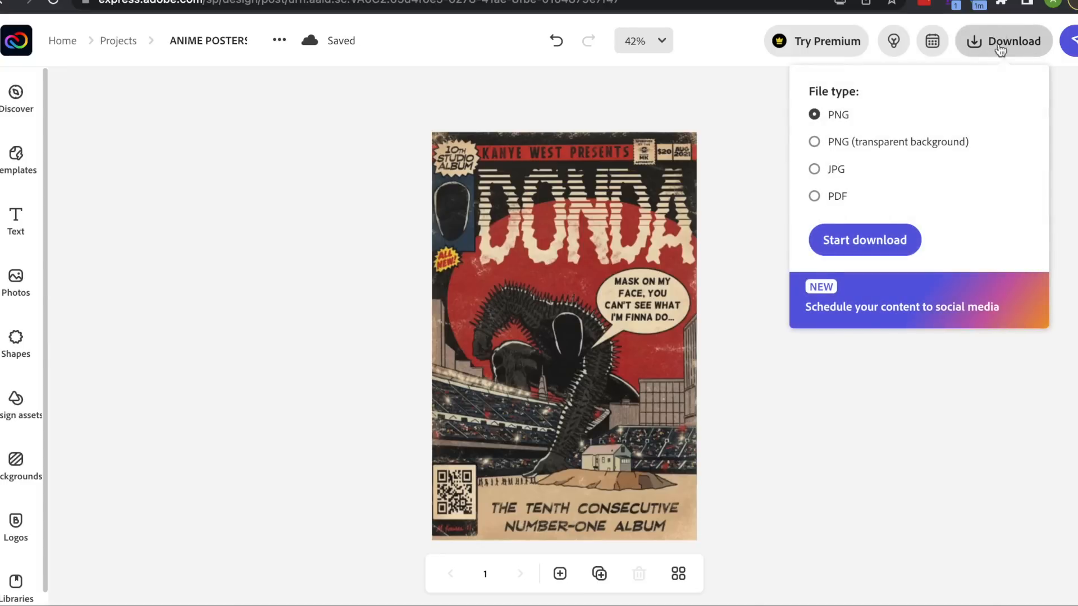
left_click(870, 241)
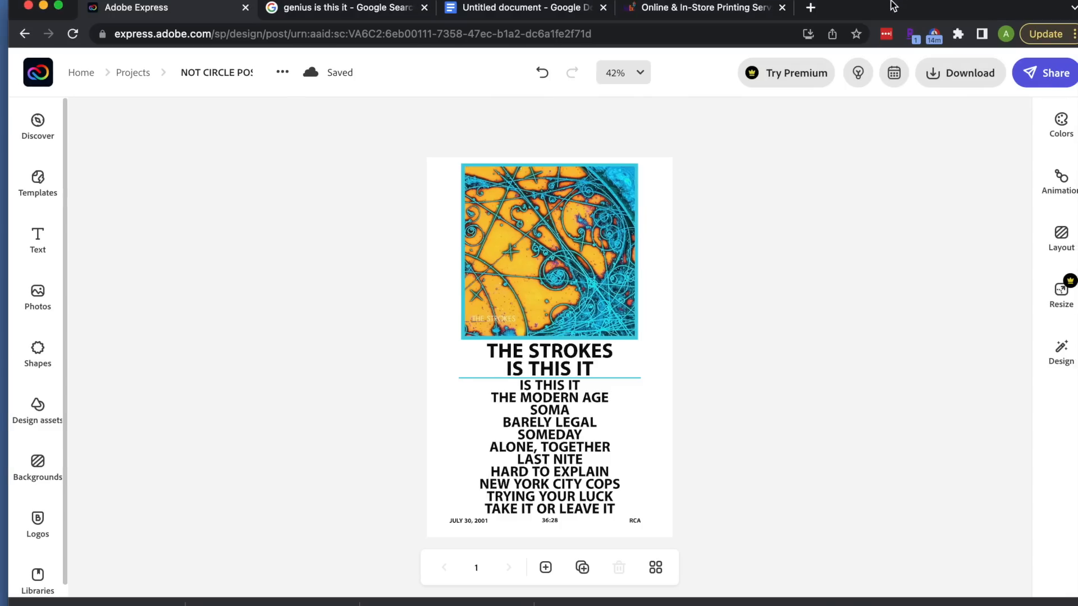
Switch to the FedEx Office site, activate Rakuten's 2.5% cash back, and upload NOT CIRCLE POSTER-1.png for printing a copy.
left_click(728, 6)
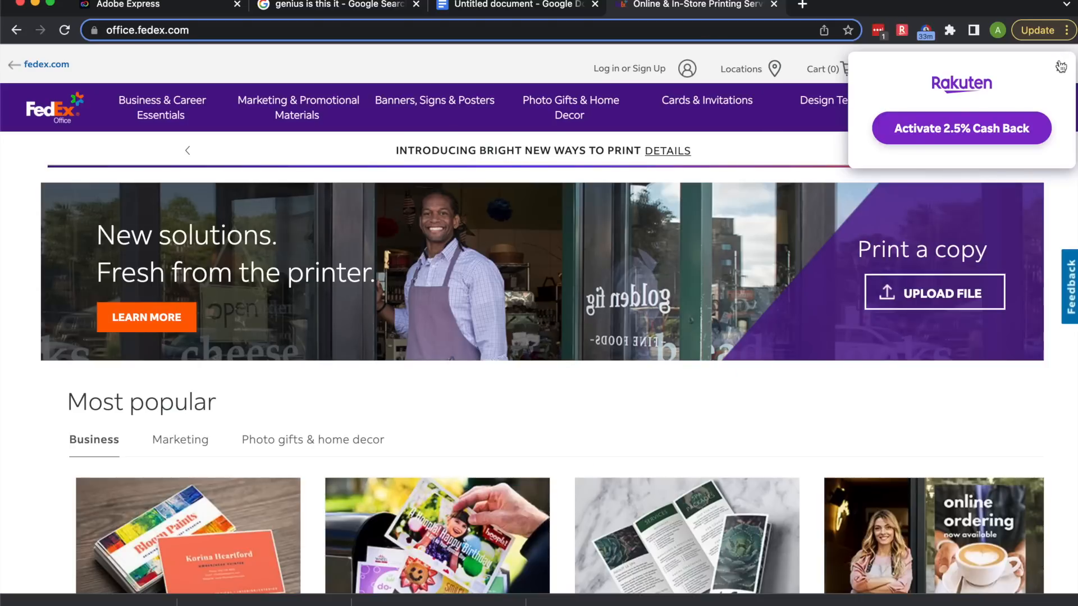
left_click(943, 132)
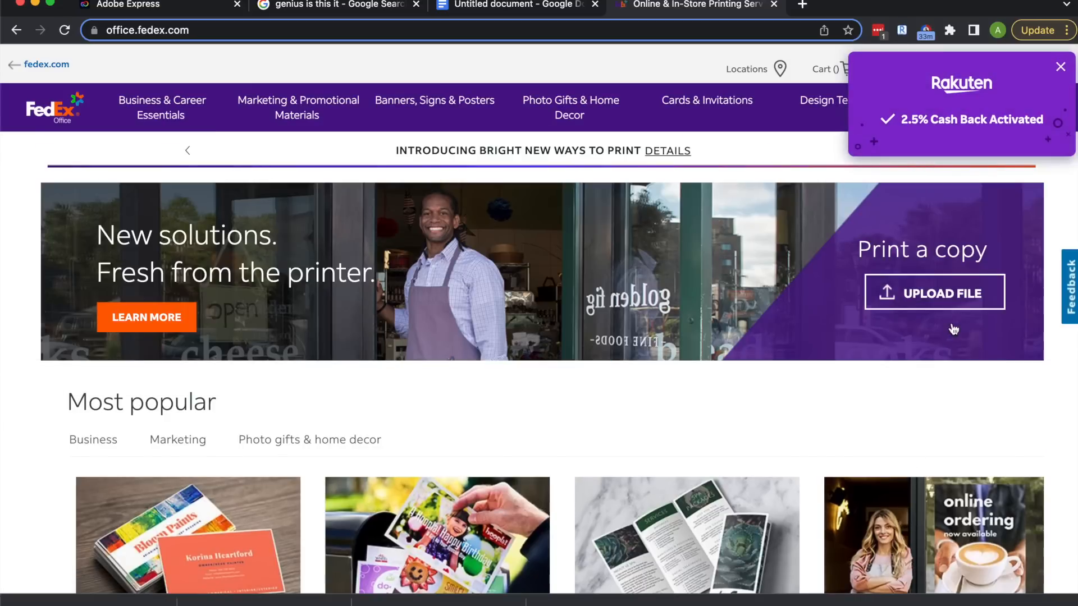
left_click(948, 302)
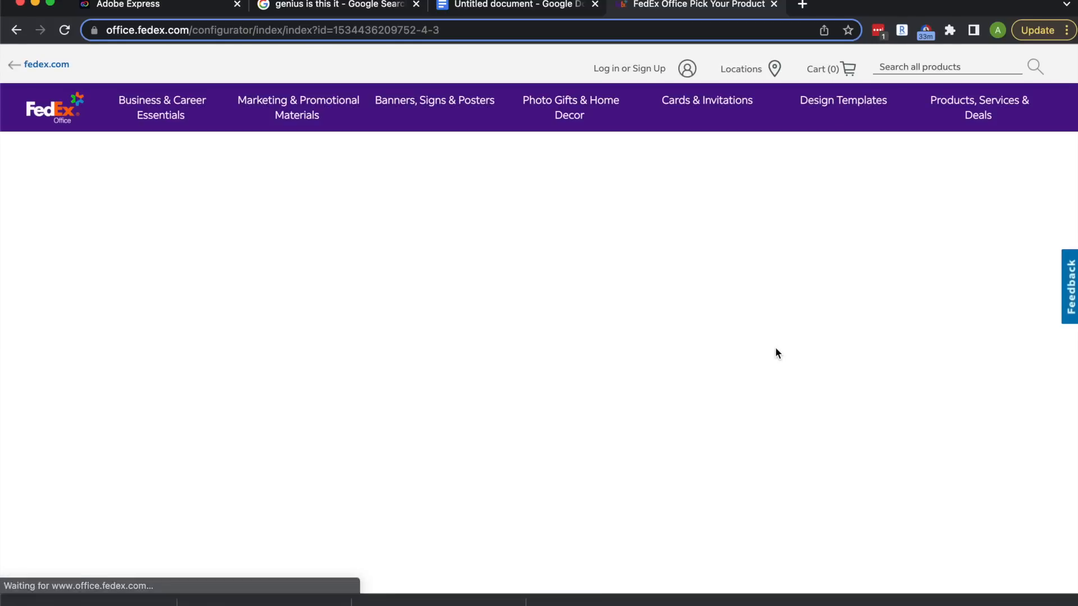
scroll(725, 328, "up", 4)
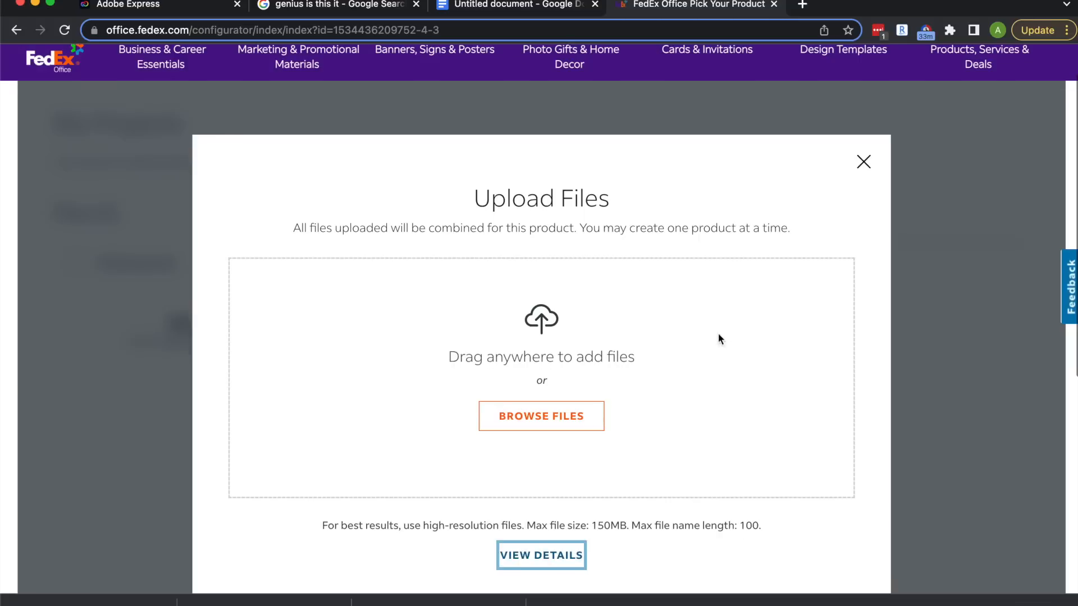
left_click_drag(90, 599, 545, 384)
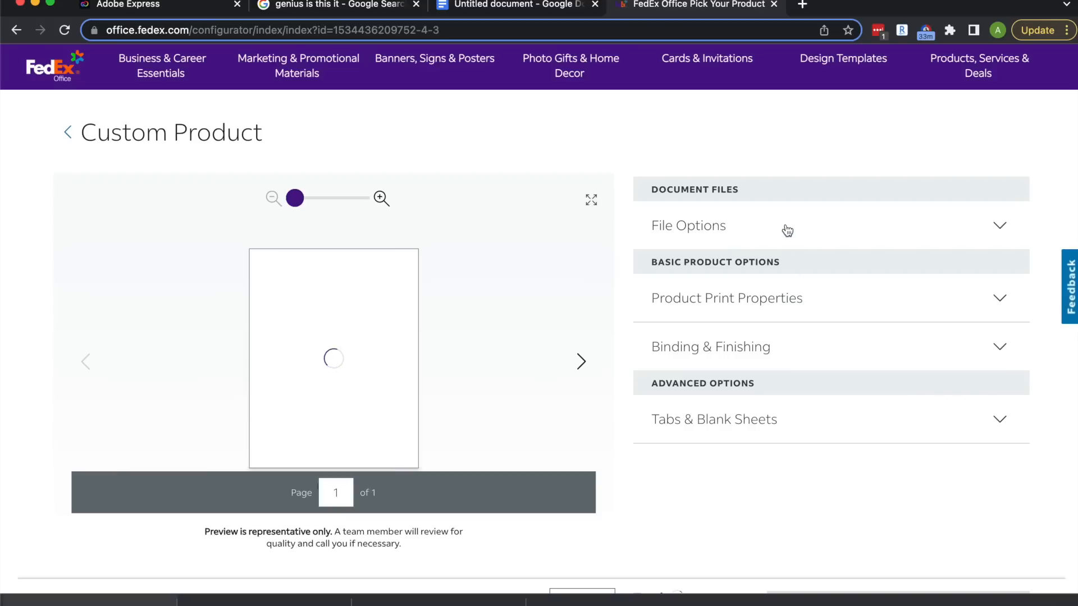
Check the uploaded file in the file options and set the product's print size to 11" x 17".
left_click(788, 231)
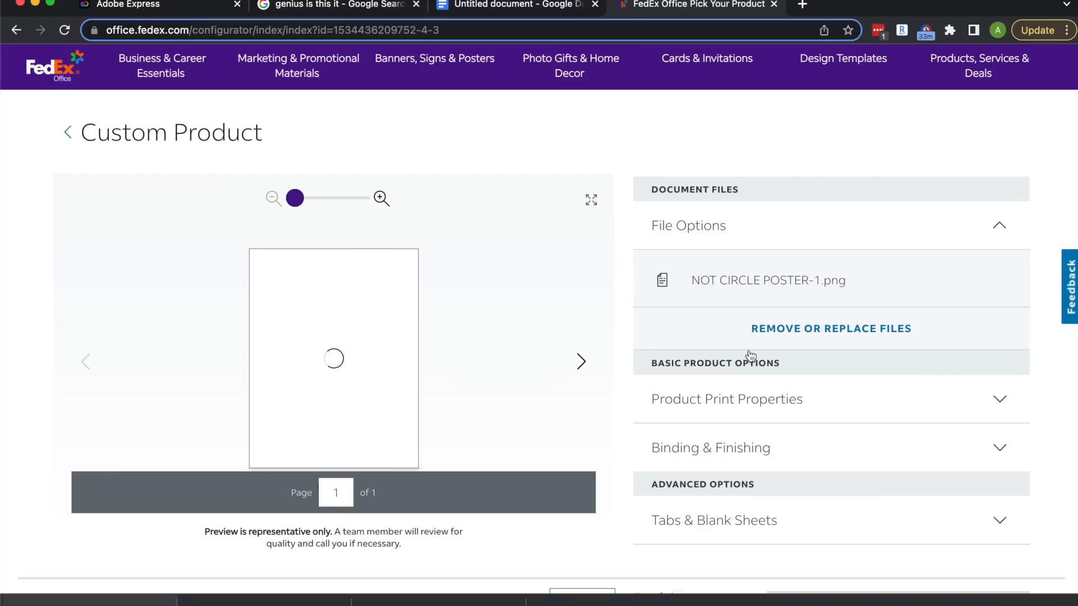
left_click(728, 400)
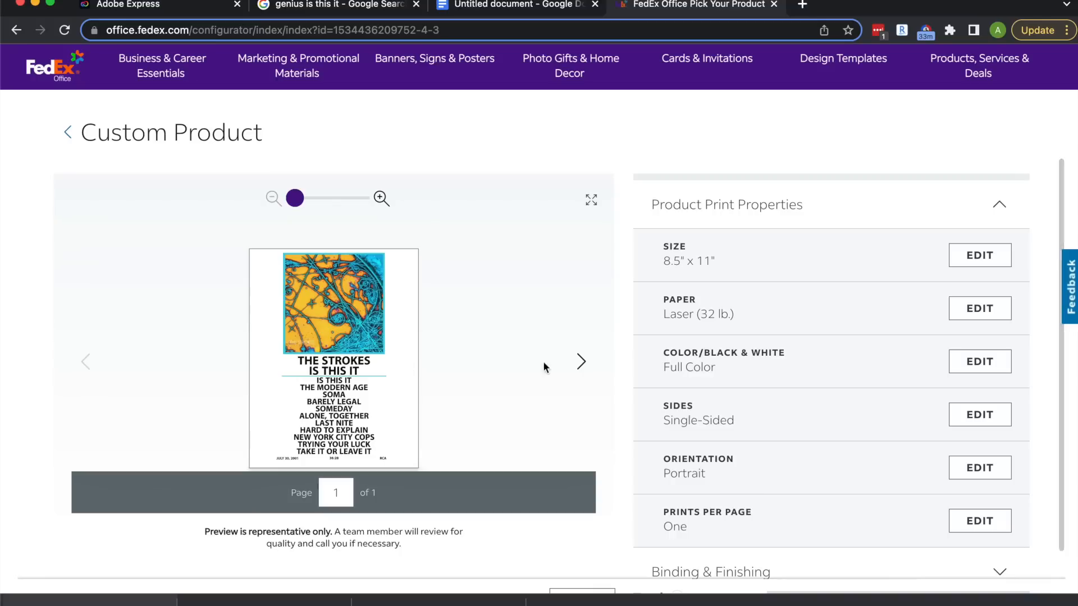
left_click(958, 258)
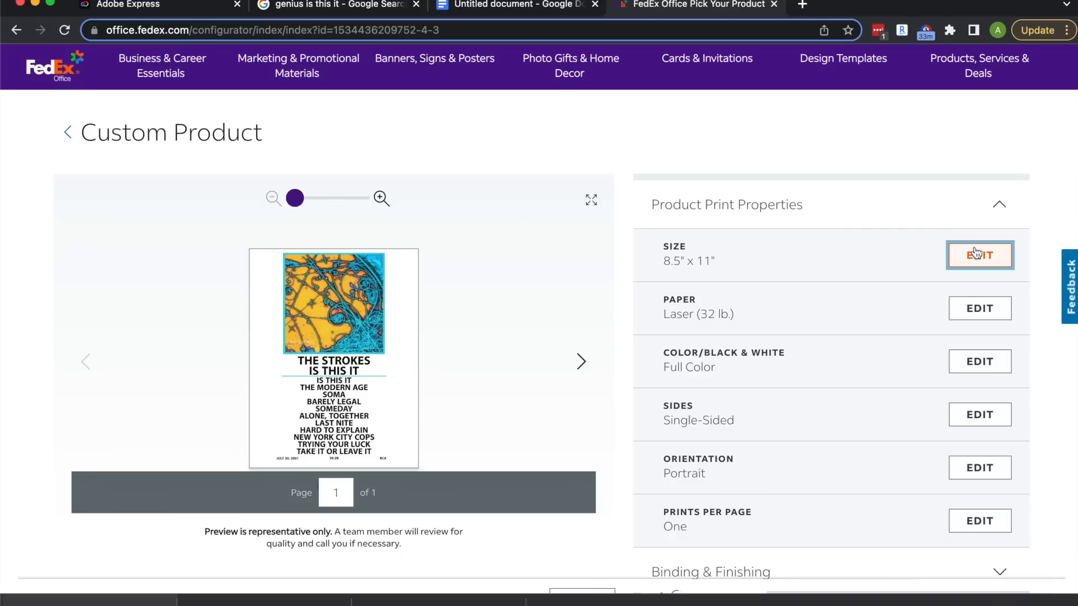
left_click(691, 401)
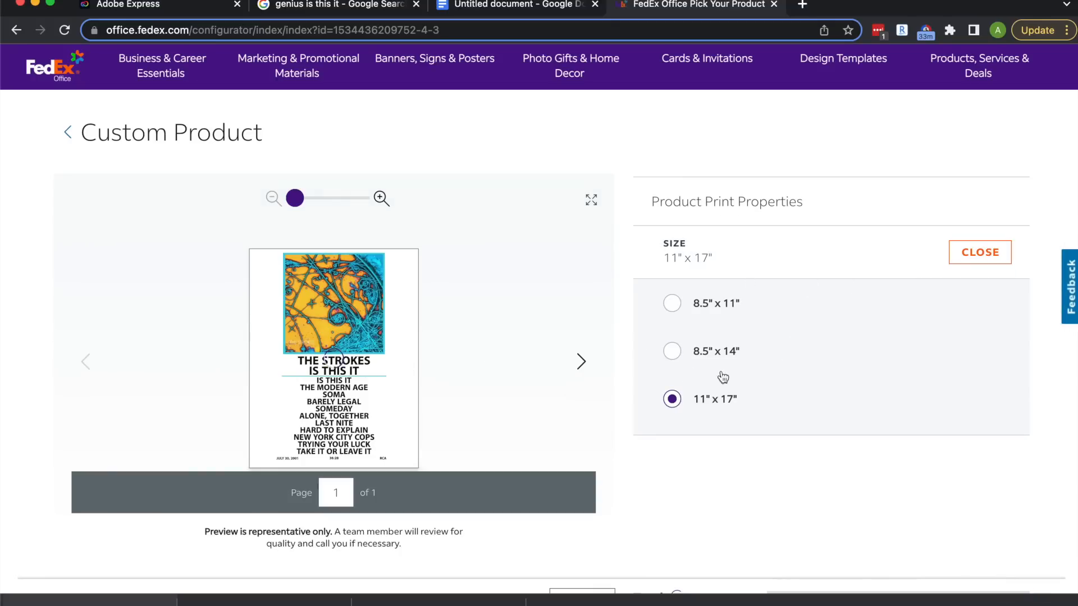
Close the size options and set the print's paper to Laser (80 lb.) from the Professional White Papers.
scroll(688, 423, "down", 2)
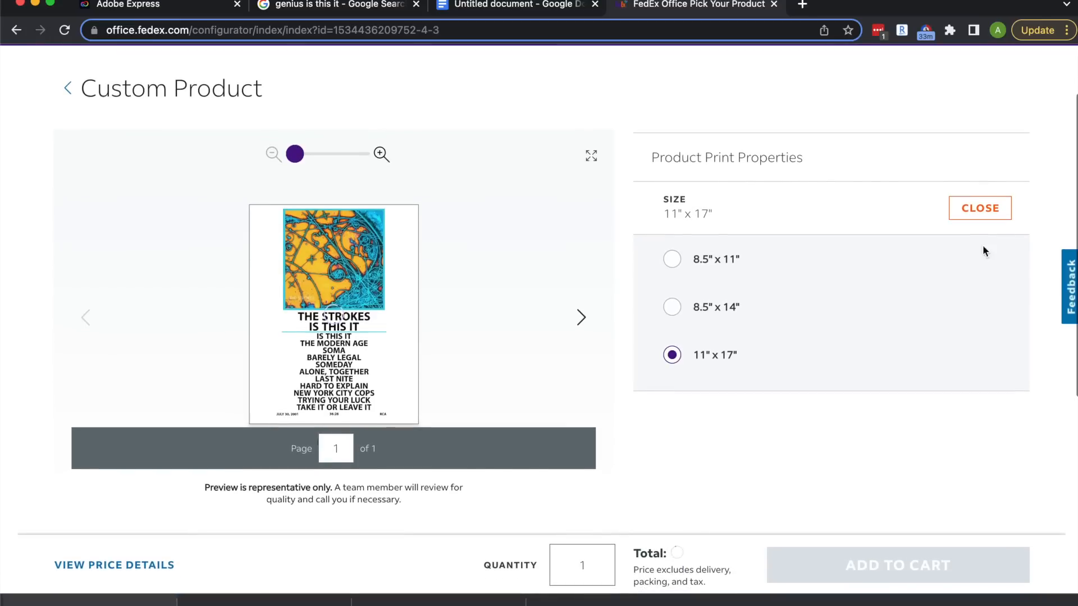
left_click(998, 210)
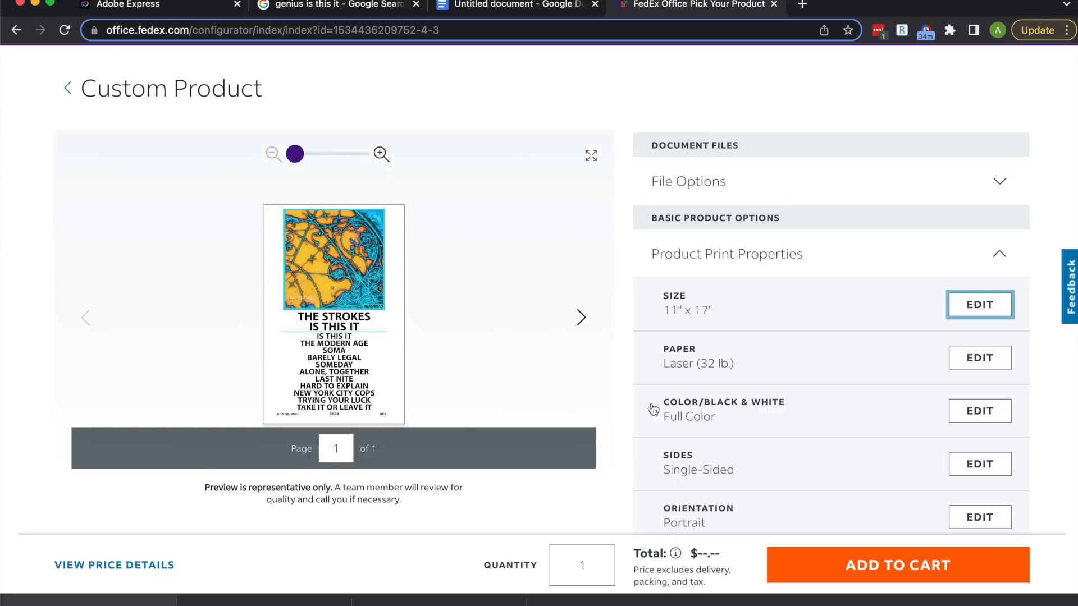
scroll(813, 401, "down", 2)
left_click(991, 296)
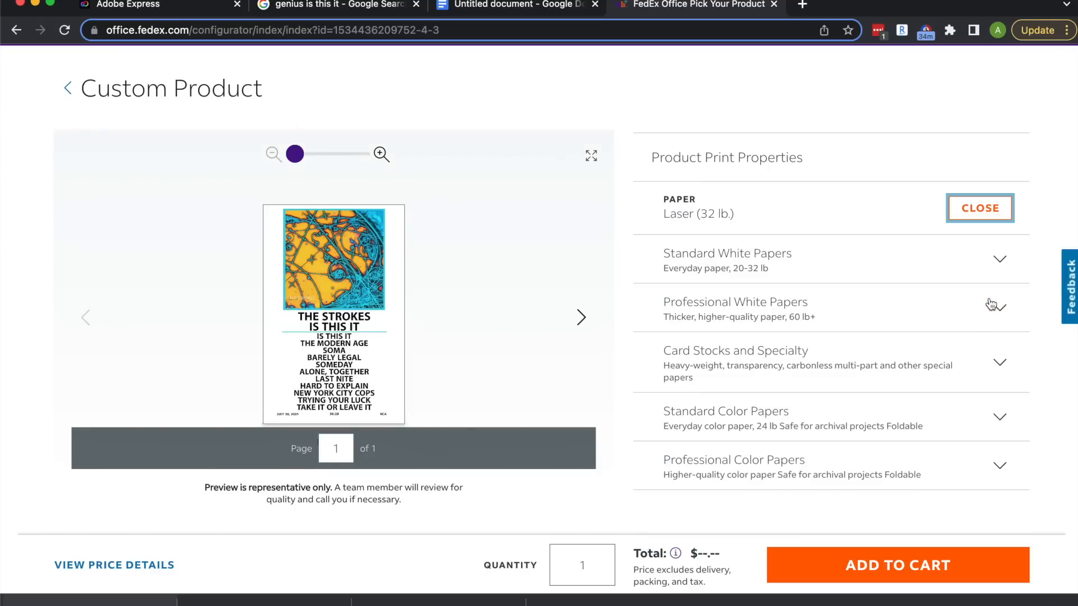
scroll(923, 390, "down", 1)
left_click(1000, 279)
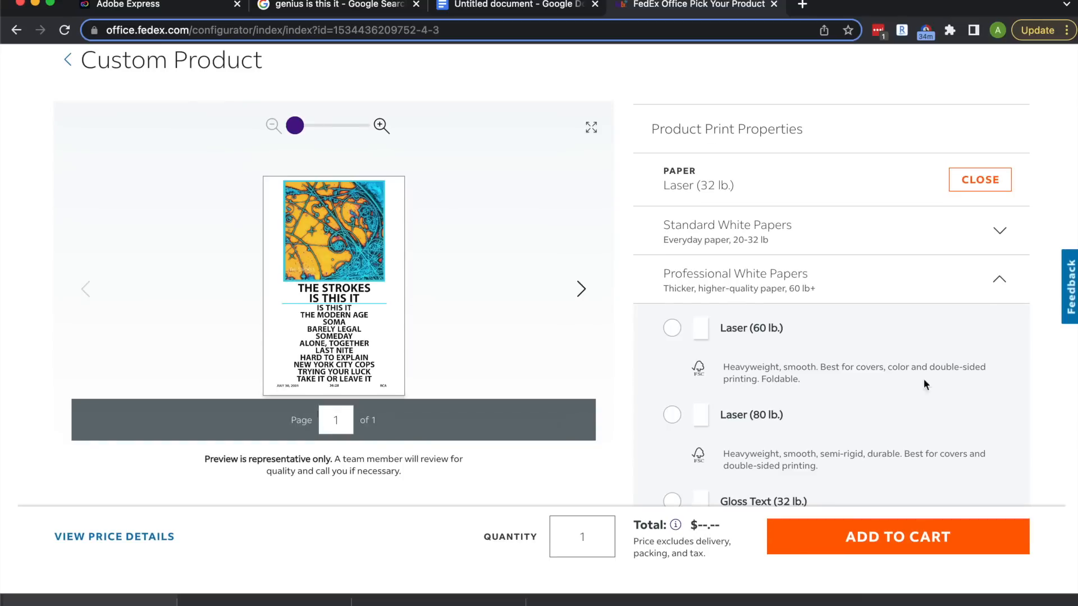
scroll(943, 363, "down", 1)
left_click(672, 372)
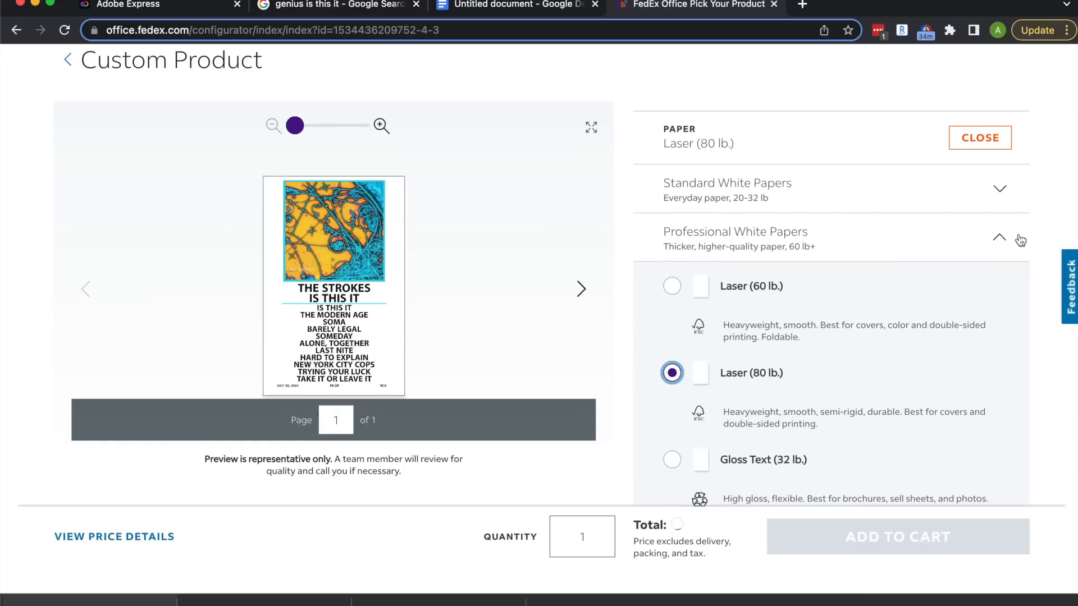
left_click(999, 247)
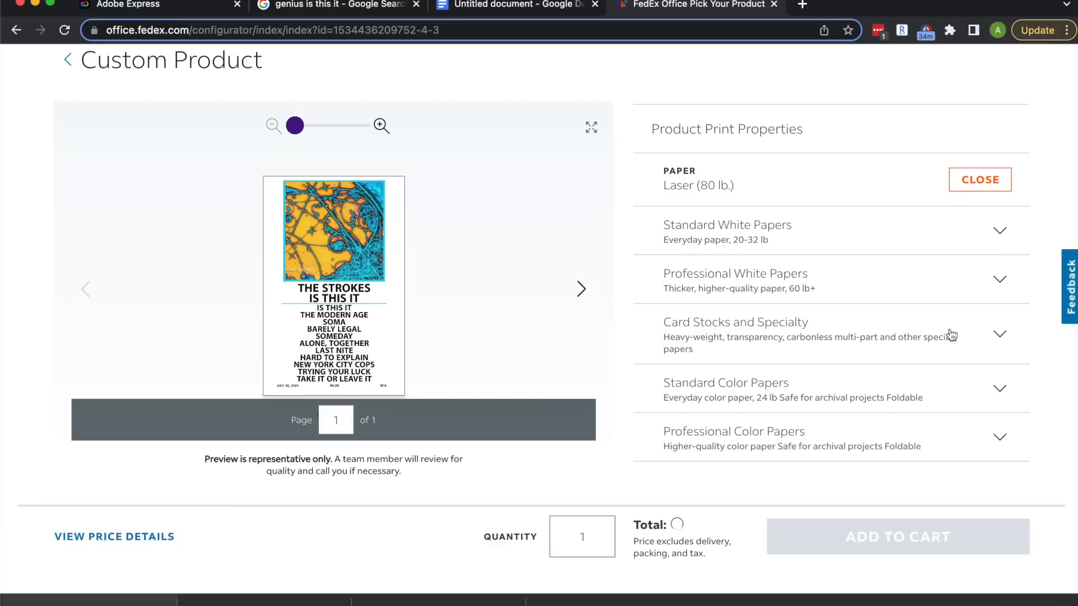
Add the configured poster print to the cart and proceed to checkout.
scroll(948, 339, "down", 3)
scroll(947, 339, "up", 3)
left_click(920, 530)
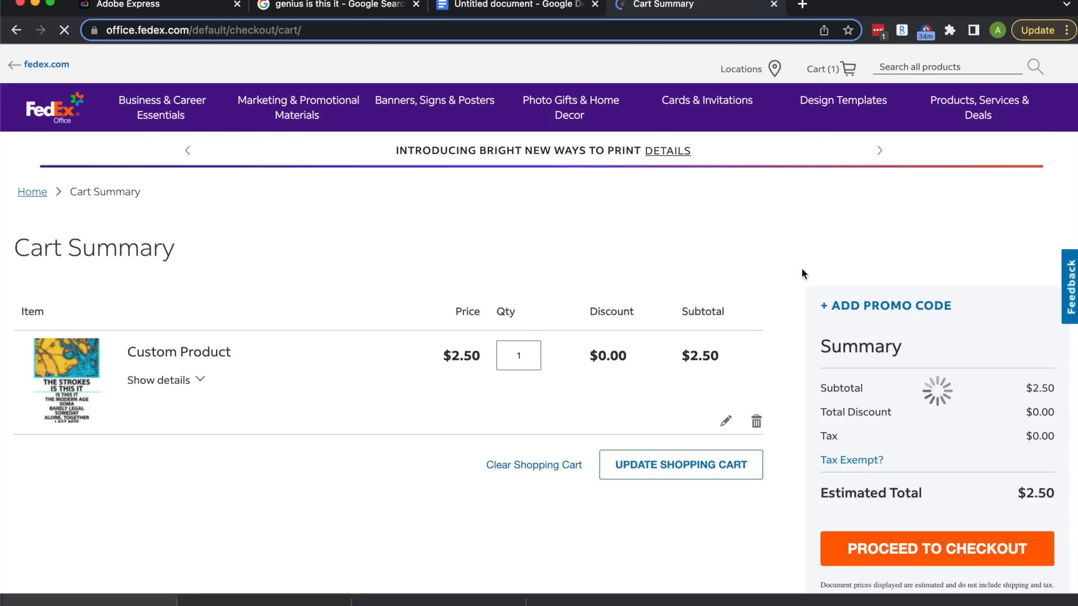
scroll(787, 454, "down", 1)
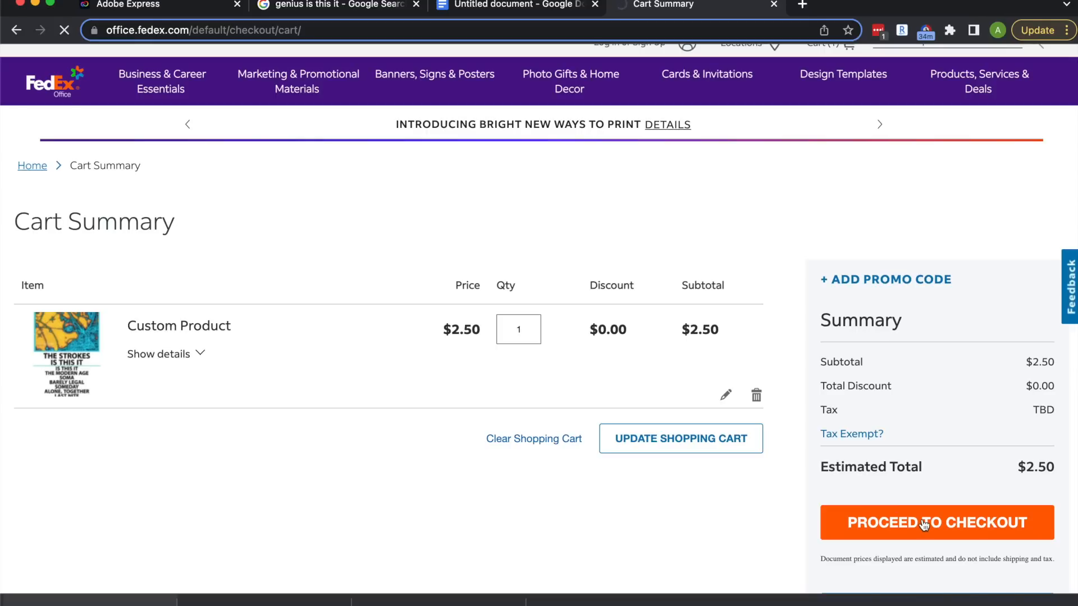
left_click(924, 524)
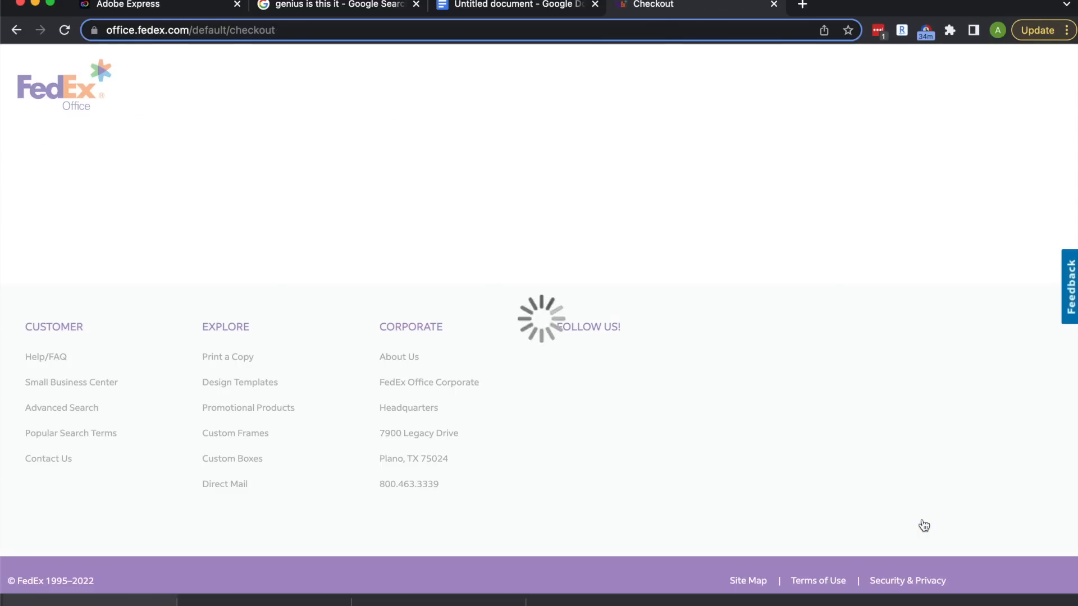